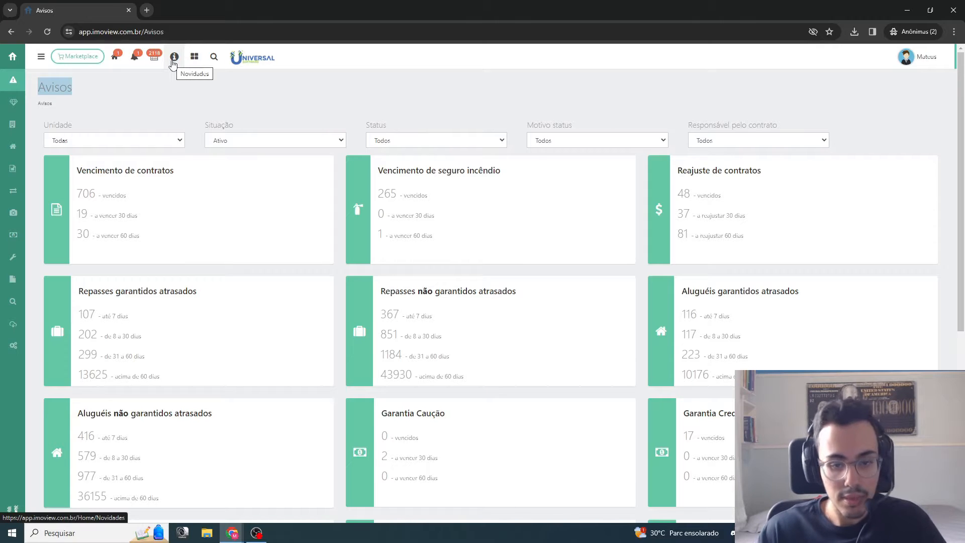
Open the Novidades page and review the system updates listed for Versão 1.1.4.37, including the ADM entries.
left_click(173, 58)
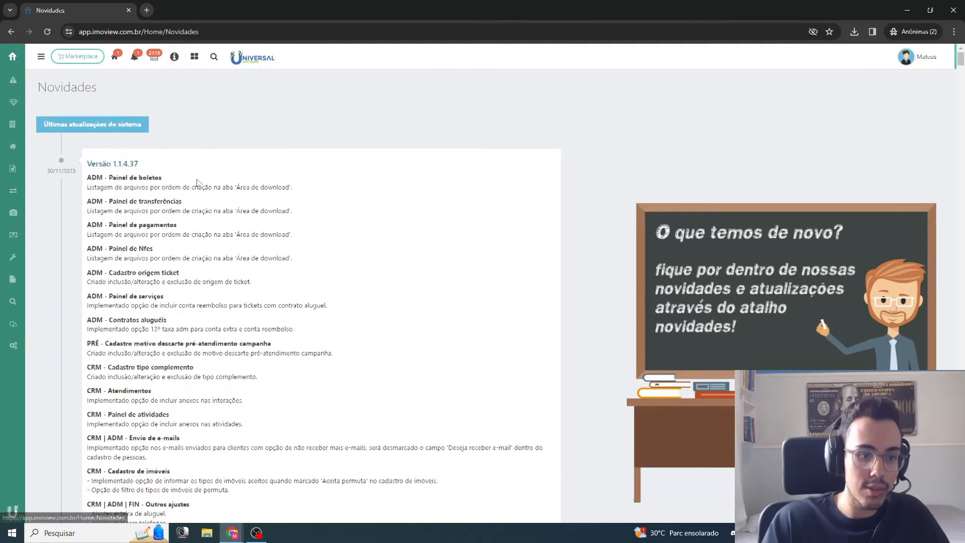
scroll(241, 206, "down", 8)
scroll(233, 196, "up", 8)
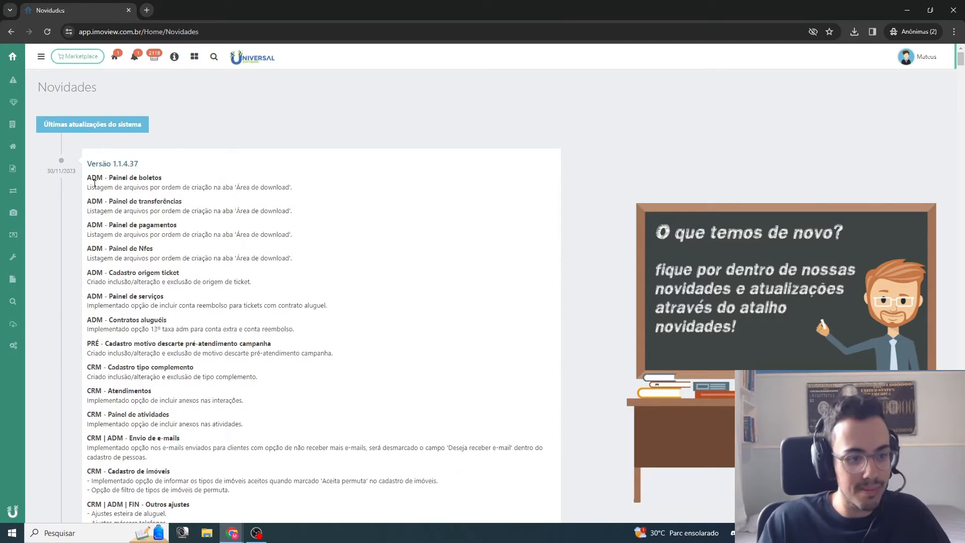
left_click_drag(84, 162, 386, 322)
scroll(192, 250, "down", 2)
scroll(246, 282, "down", 1)
scroll(247, 281, "up", 3)
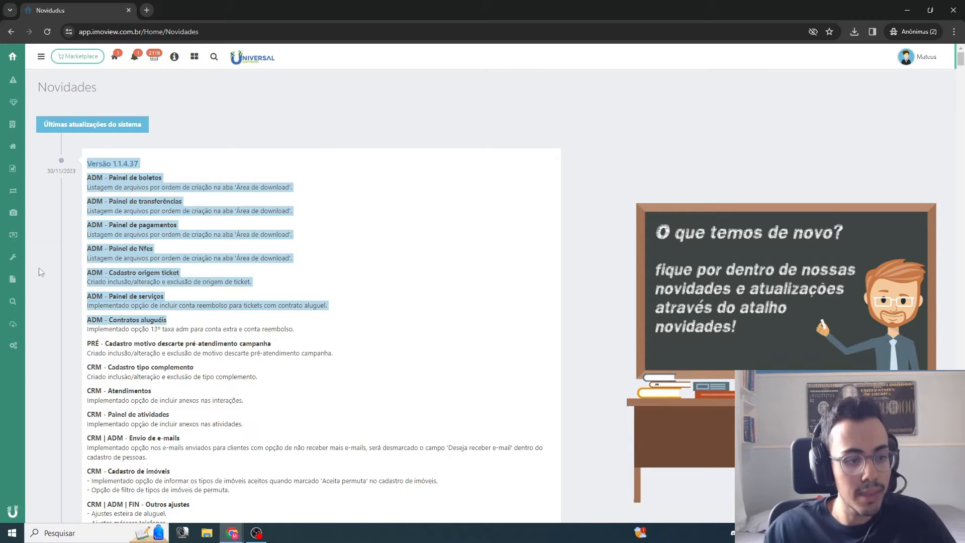
Open the Painel de serviços, and display the ADM auxiliary table Etapas de ticket in a separate tab.
left_click(15, 258)
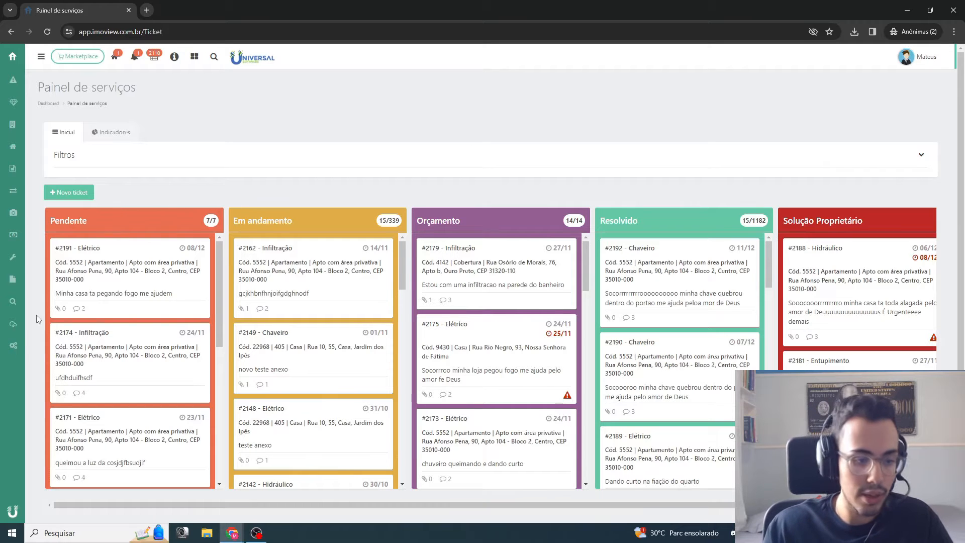
right_click(15, 353)
left_click(40, 354)
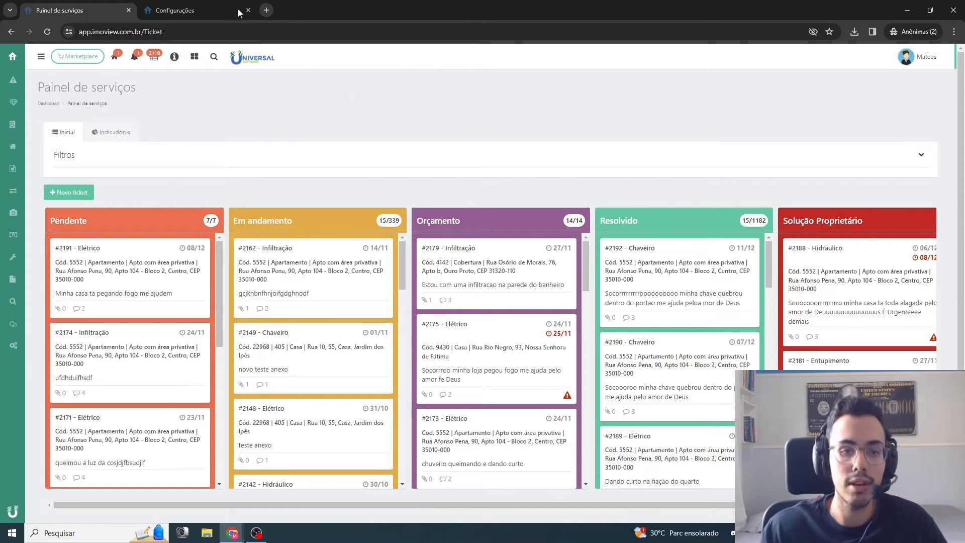
left_click(205, 6)
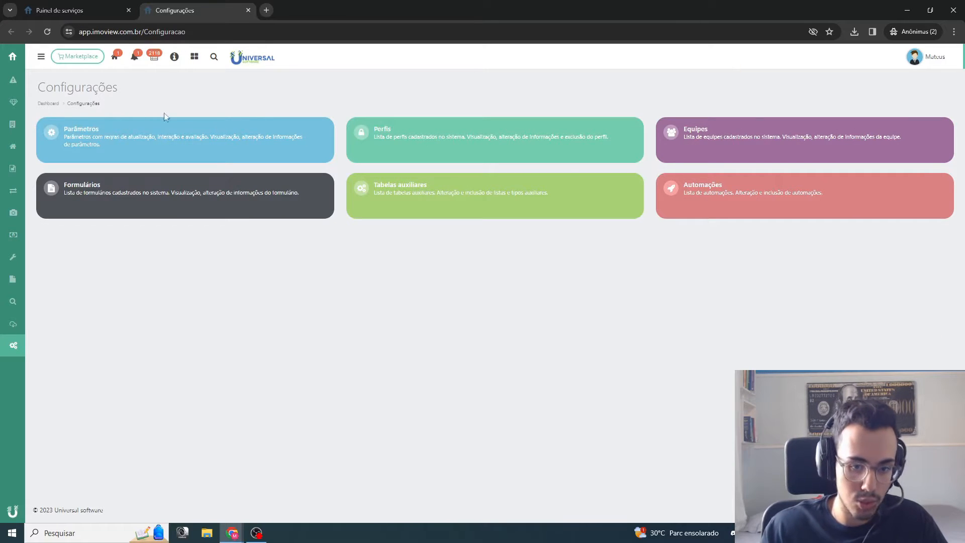
left_click(420, 200)
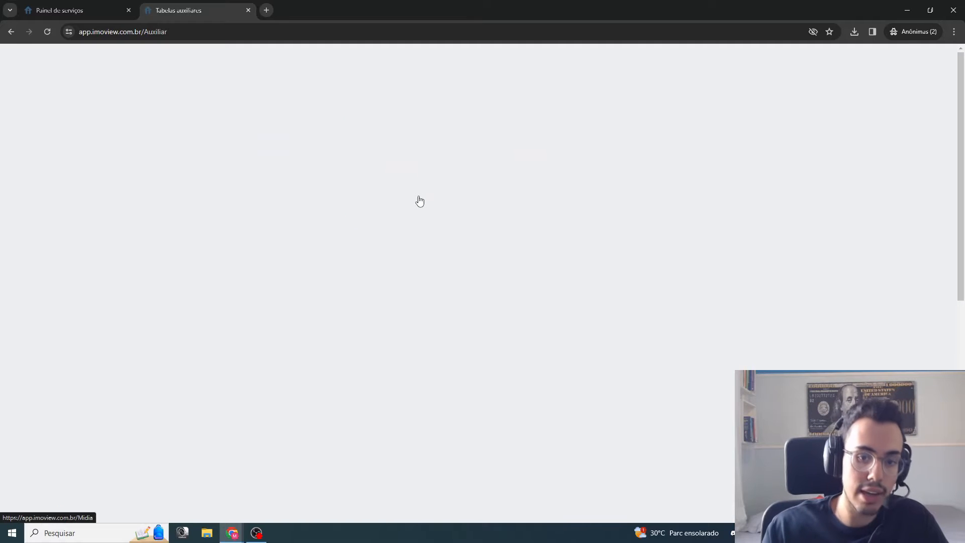
left_click(844, 129)
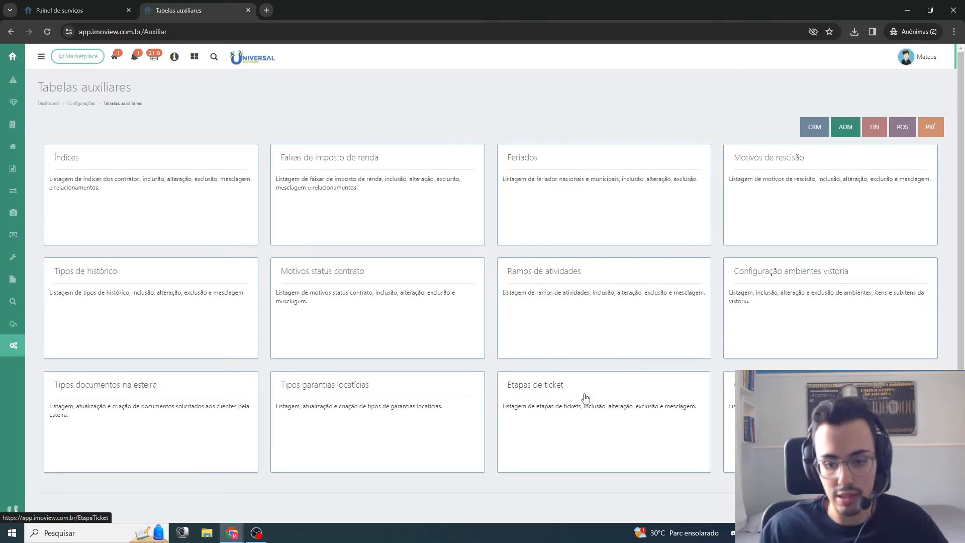
middle_click(604, 409)
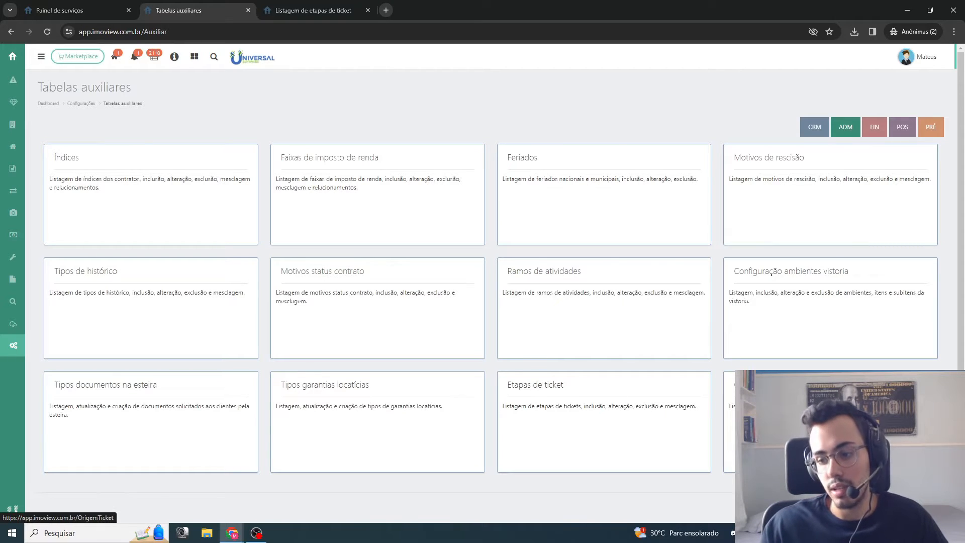
left_click(329, 9)
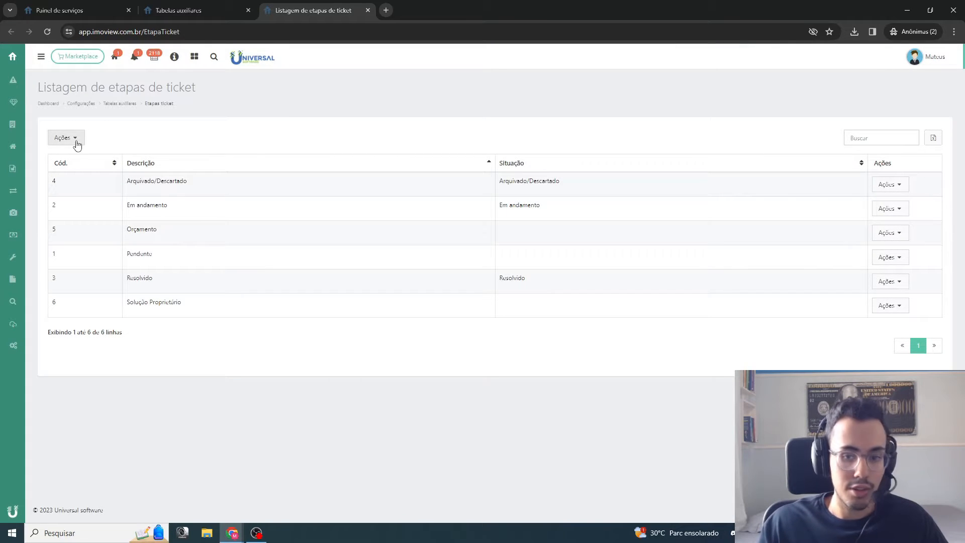
Check the actions for the Arquivado/Descartado stage and begin a new ticket stage named Teste ABC.
left_click(889, 184)
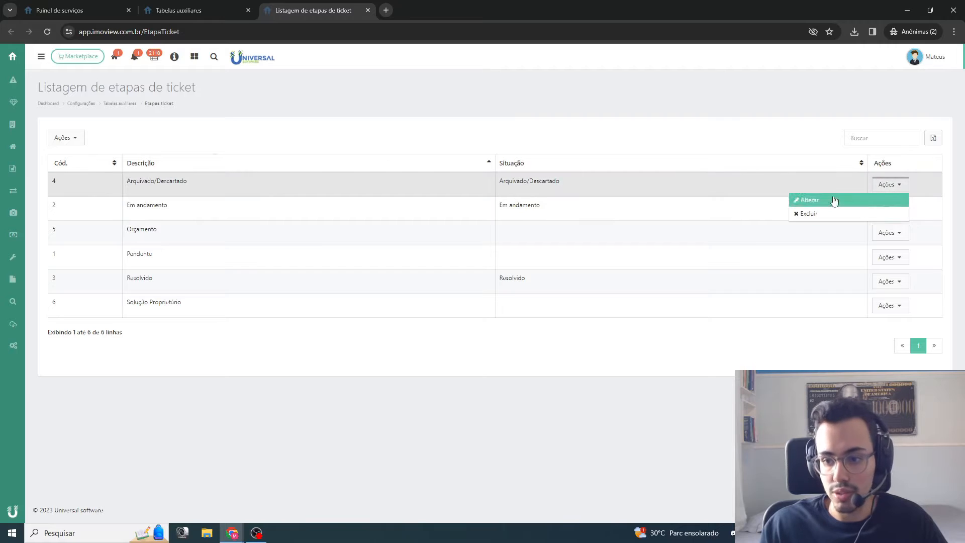
left_click(573, 259)
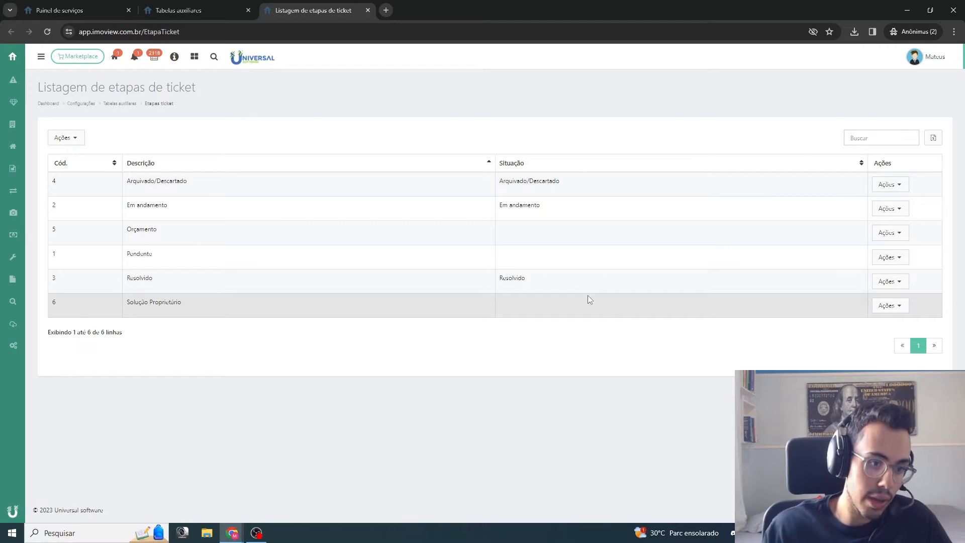
left_click(63, 138)
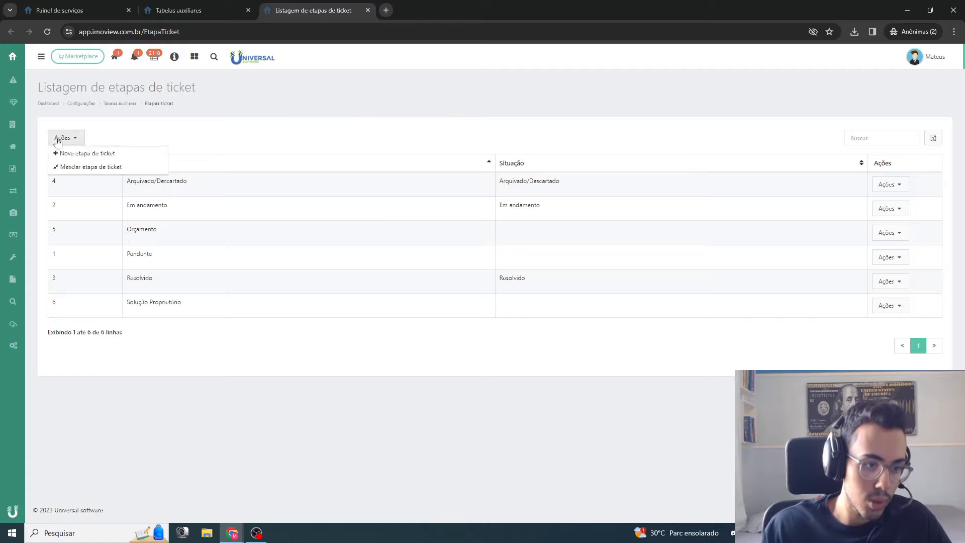
left_click(82, 154)
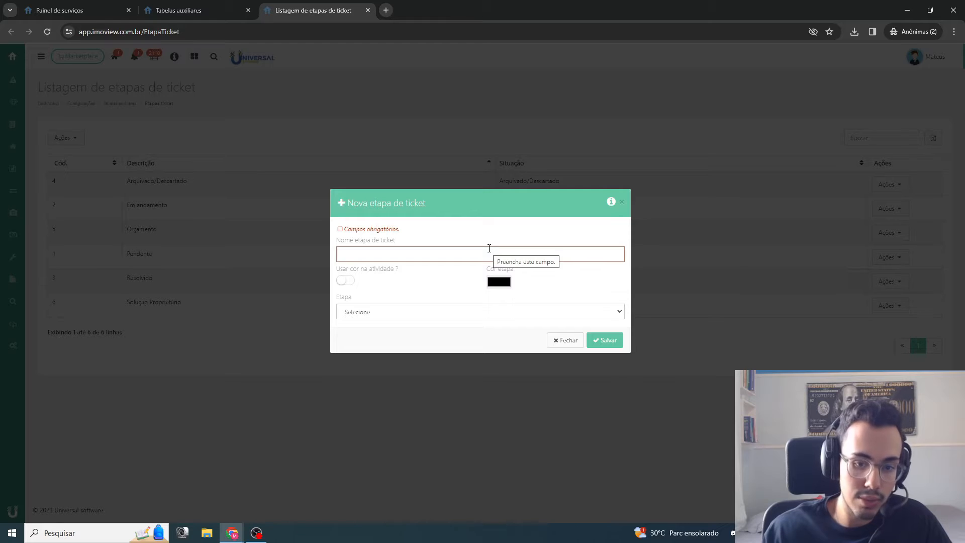
left_click(489, 248)
type("Teste ABC")
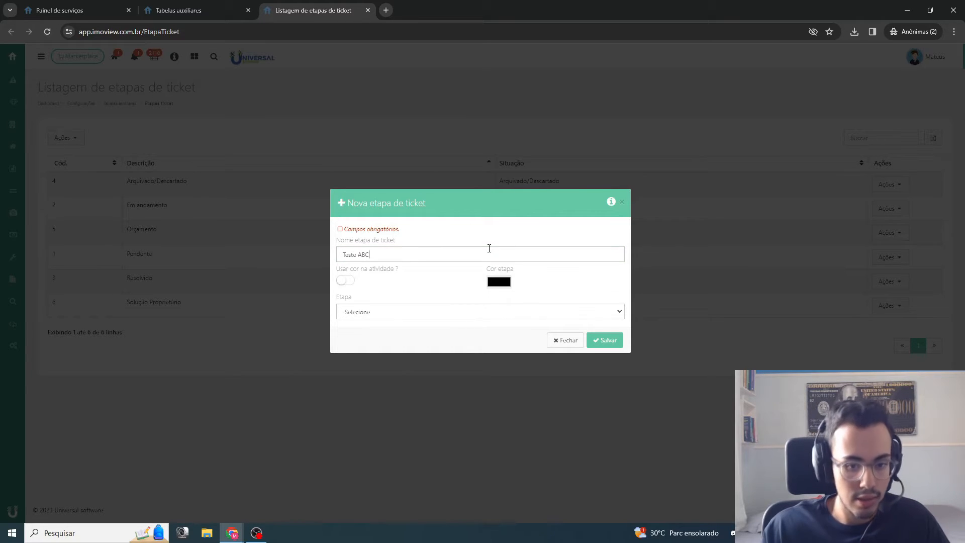
Enable the activity colour for the new stage, pick blue as its stage colour, and close the form without saving.
left_click(346, 279)
left_click(498, 284)
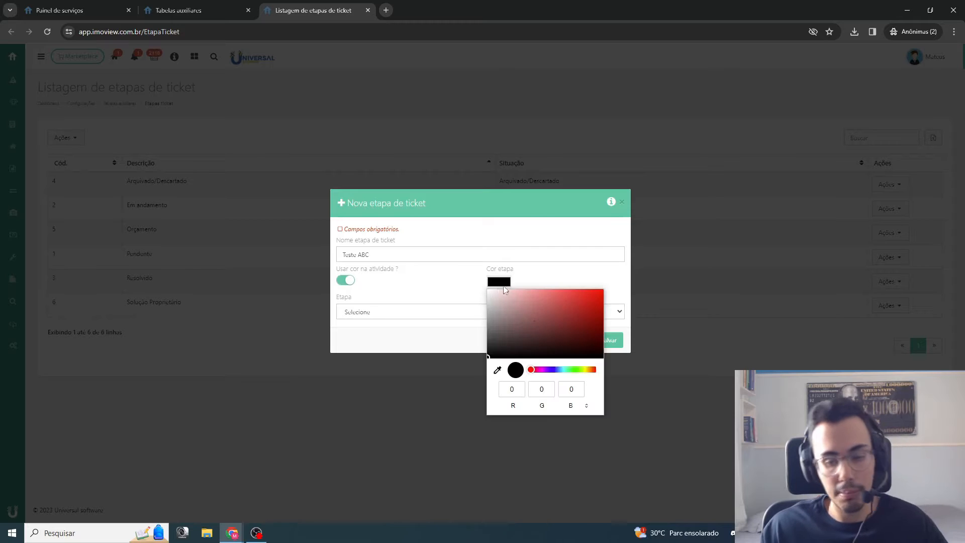
left_click(585, 300)
left_click(536, 370)
left_click_drag(539, 372, 561, 373)
left_click(575, 258)
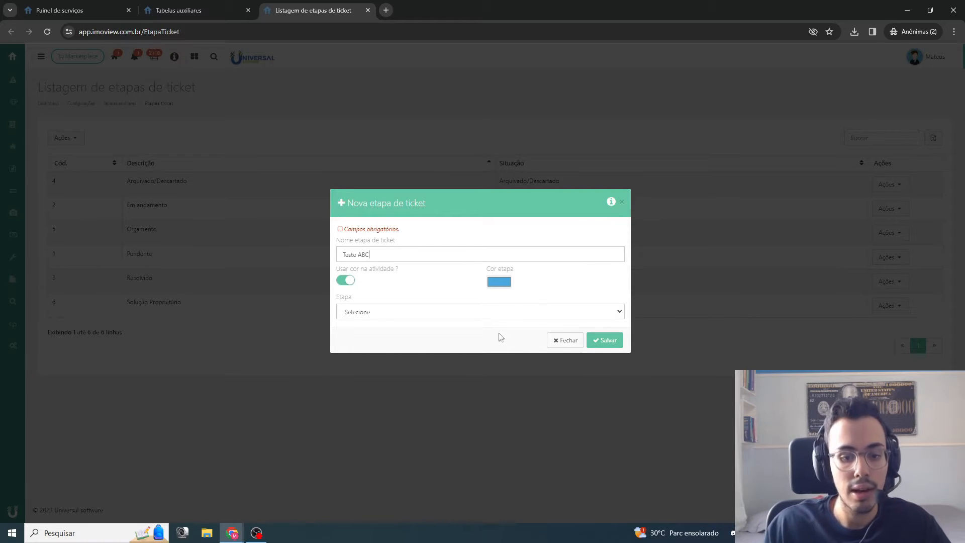
left_click(623, 203)
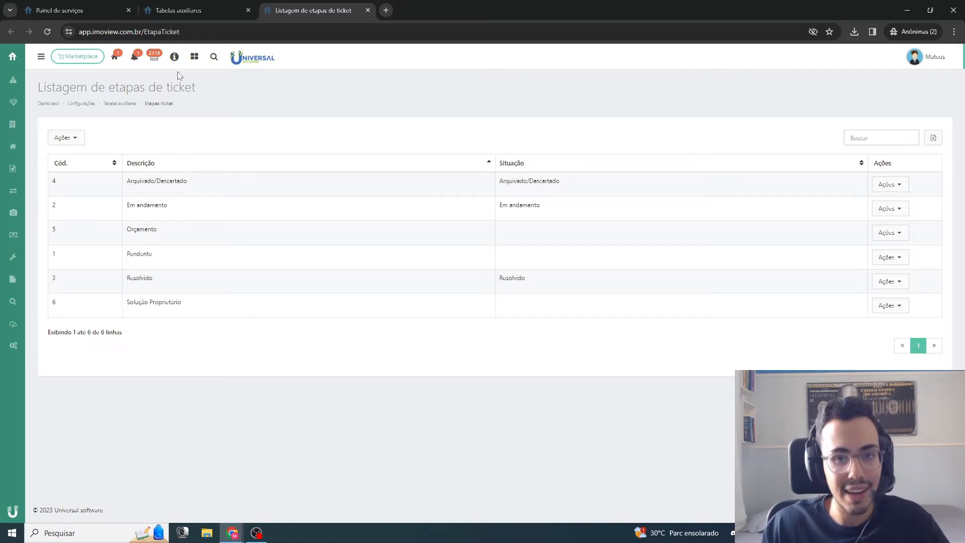
Open the Parâmetros settings in a new tab and locate the ticket stage sequence under Notificação - Painel de serviços.
right_click(14, 345)
left_click(44, 351)
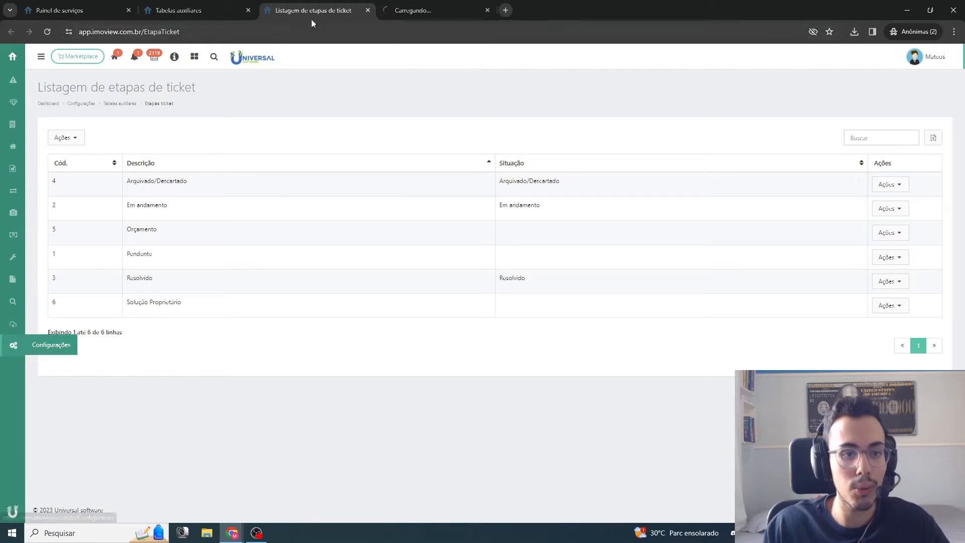
left_click(100, 6)
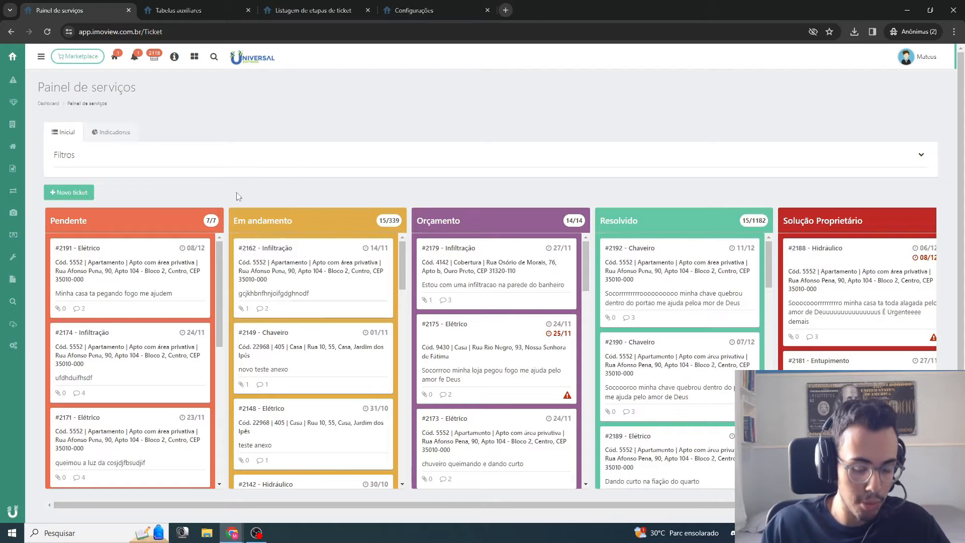
left_click(431, 9)
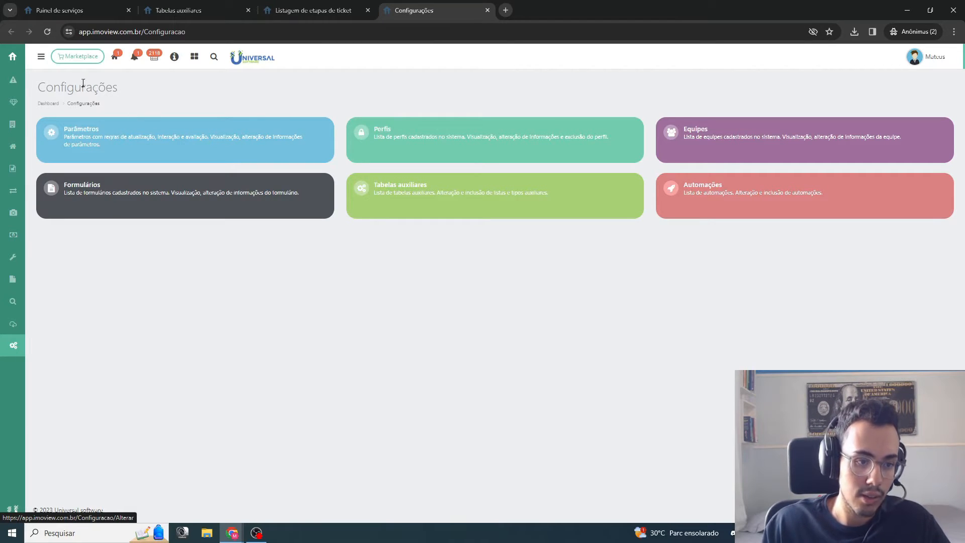
left_click(161, 134)
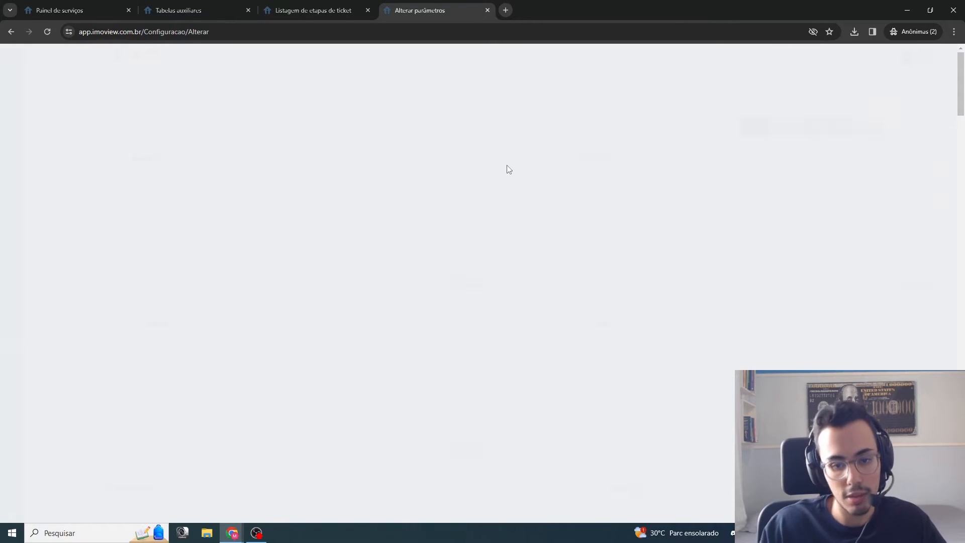
scroll(824, 211, "down", 15)
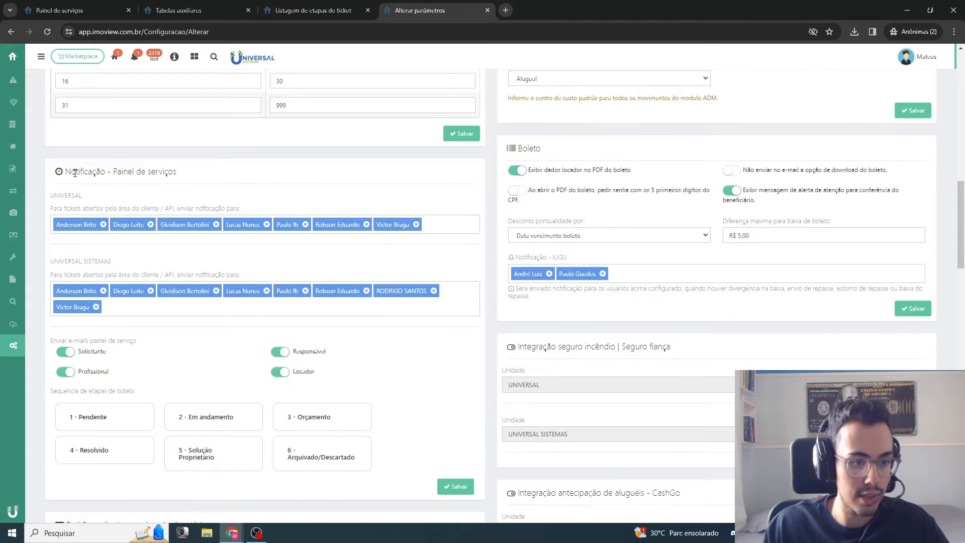
scroll(65, 176, "down", 1)
scroll(118, 161, "up", 1)
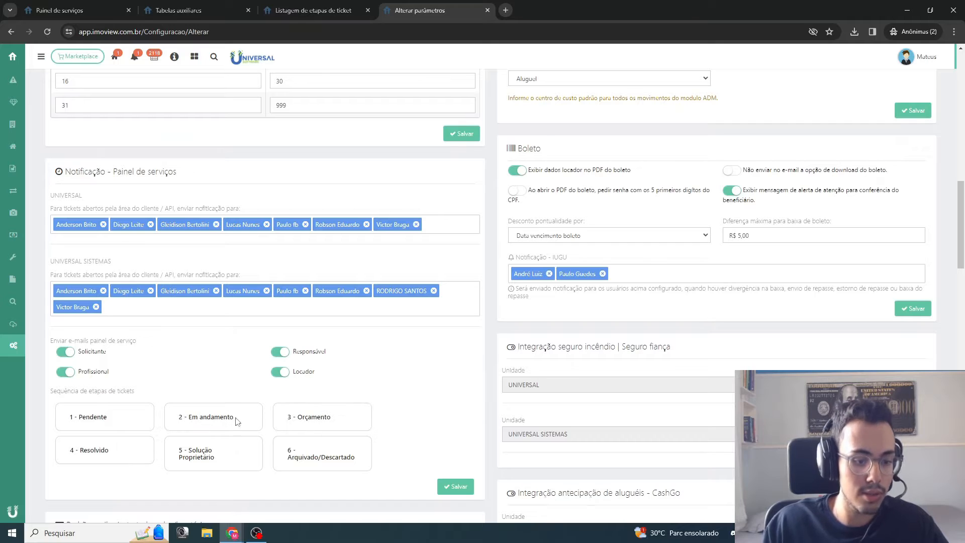
Reorder the ticket stages so Solução Proprietário is fourth and Resolvido fifth, and save the service panel settings.
left_click_drag(123, 453, 226, 449)
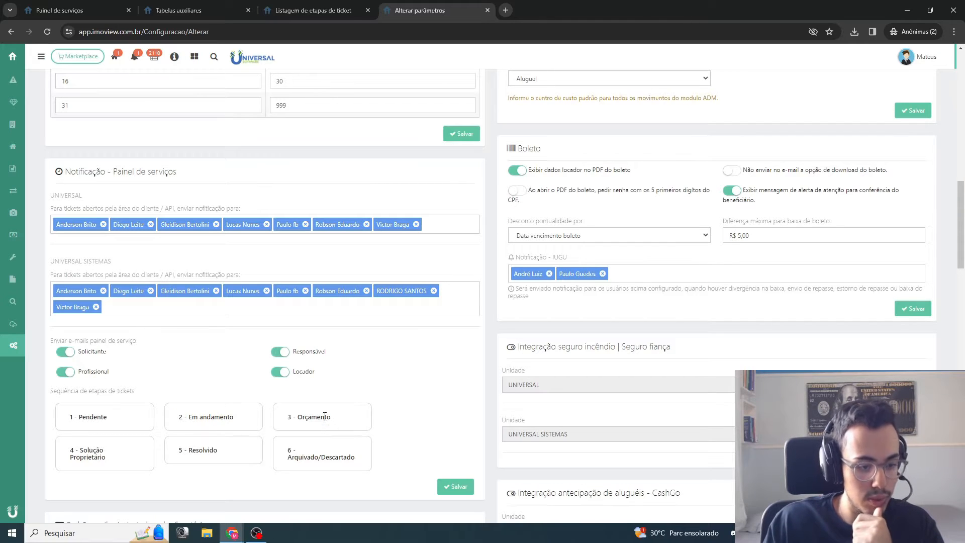
left_click_drag(107, 459, 138, 456)
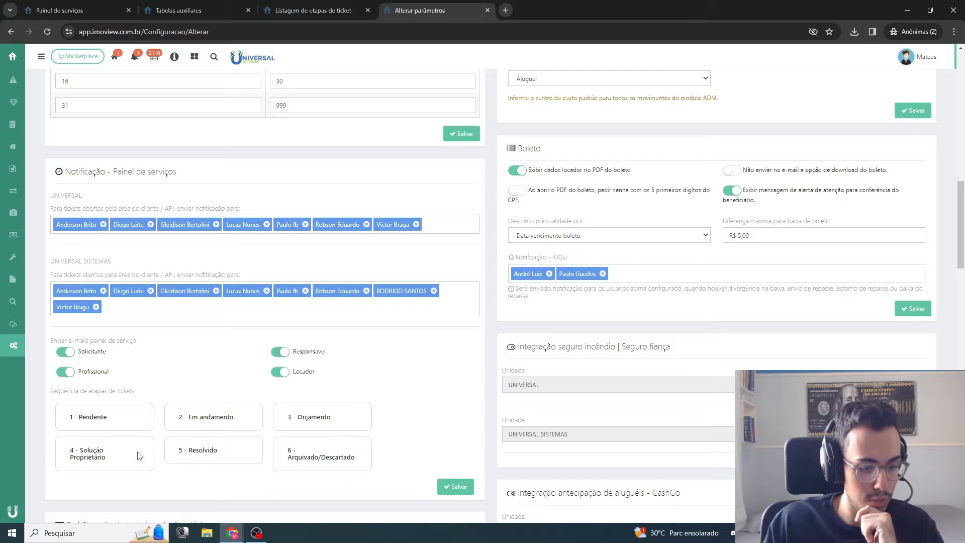
left_click(466, 489)
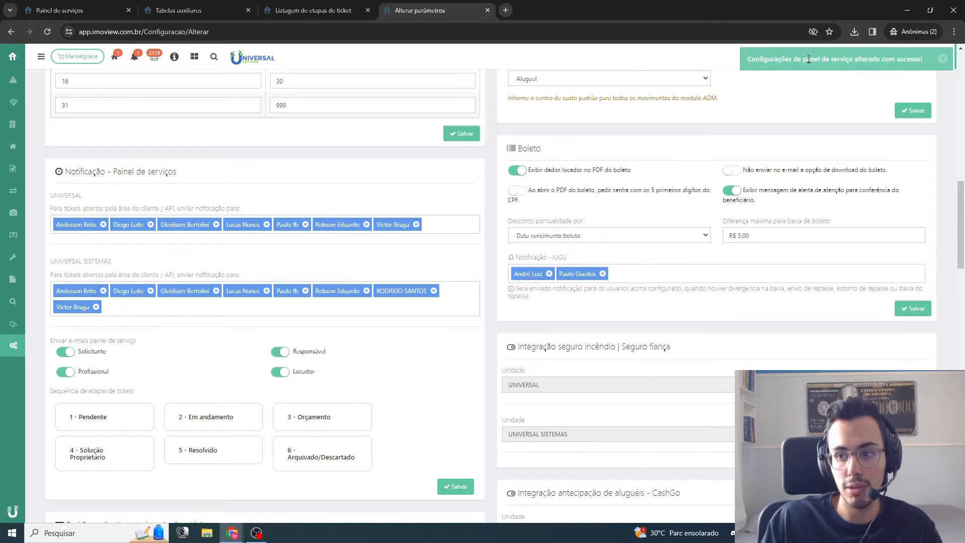
Return to the Painel de serviços and check the order of the ticket stage columns.
left_click(56, 10)
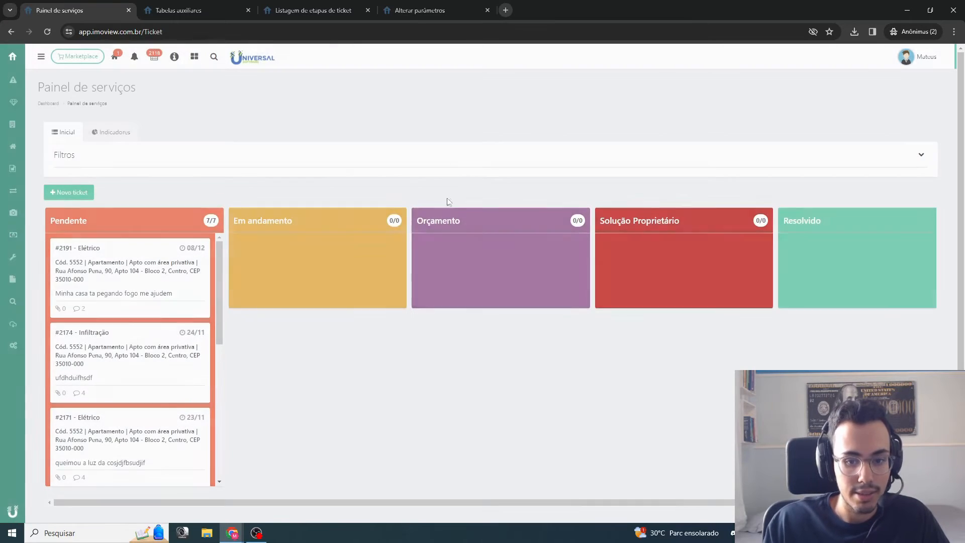
scroll(354, 239, "down", 1)
scroll(426, 249, "up", 1)
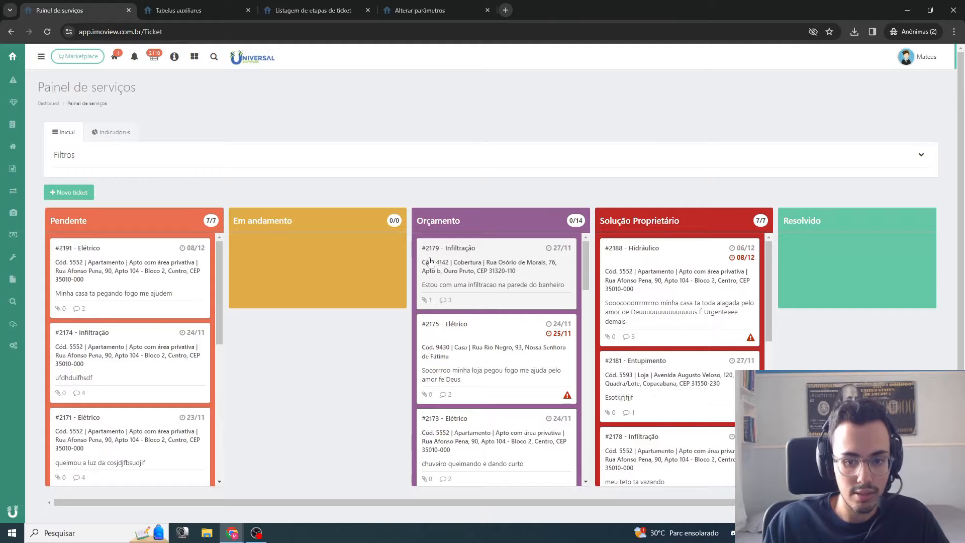
scroll(381, 237, "down", 2)
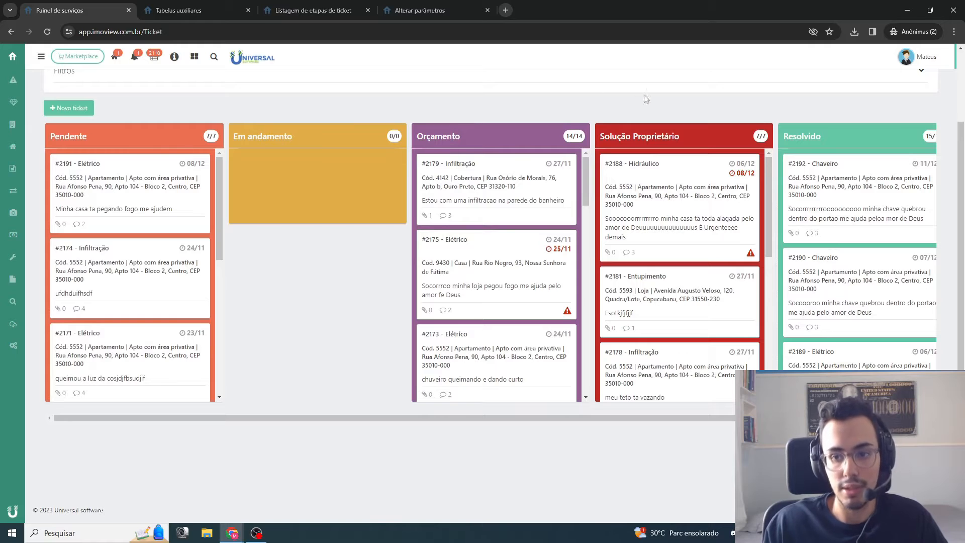
Review the service panel e-mail options for Solicitante, Responsável, Profissional and Locador in the Parâmetros settings.
left_click(418, 10)
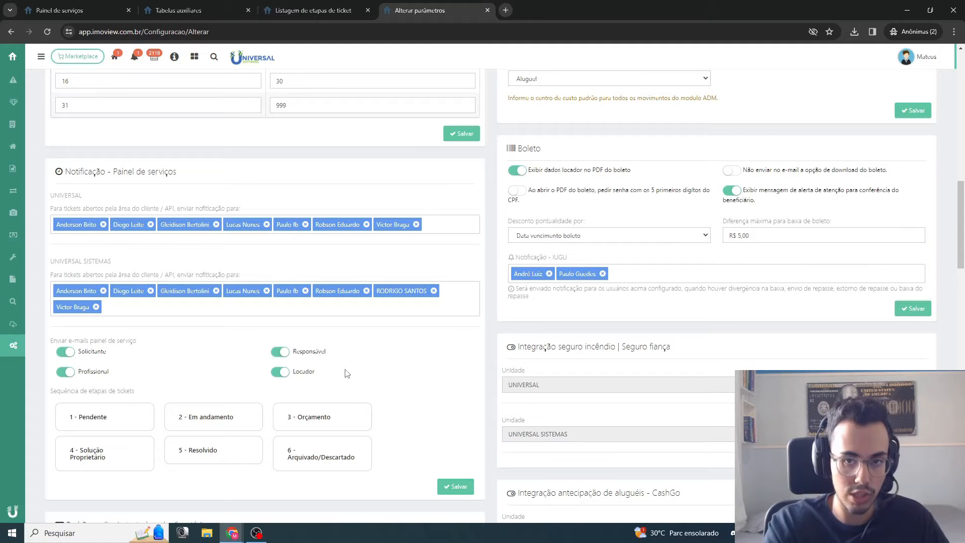
scroll(71, 286, "down", 2)
double_click(58, 239)
mouse_move(58, 238)
left_mouse_down()
mouse_move(296, 261)
mouse_move(334, 274)
mouse_move(63, 250)
mouse_move(55, 242)
left_mouse_up()
left_click(357, 277)
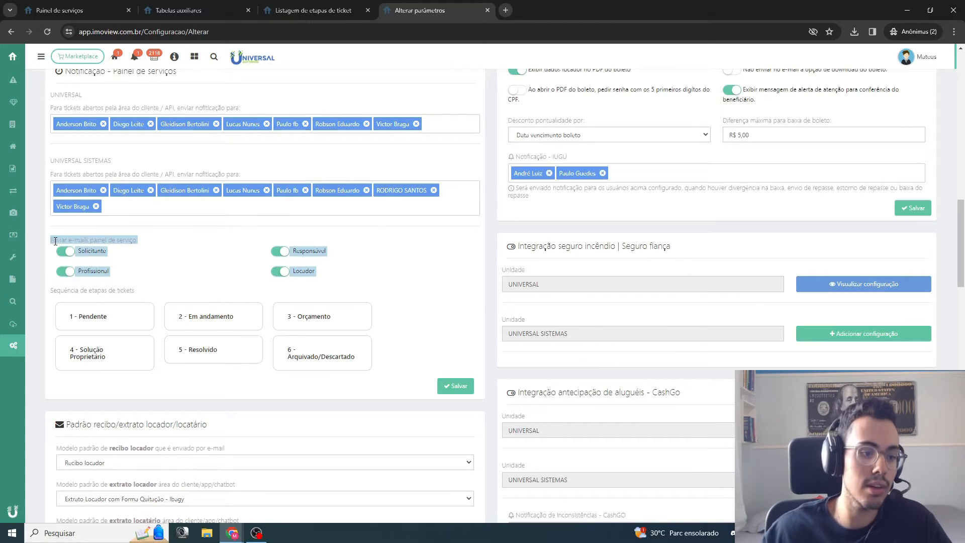
left_click_drag(56, 241, 128, 255)
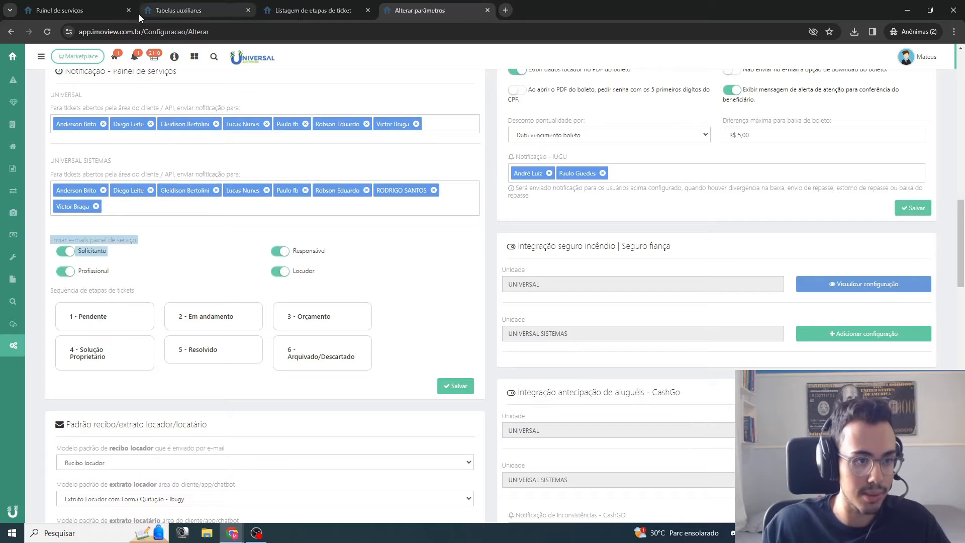
Return to Tabelas auxiliares and open the list of ticket origins.
scroll(326, 65, "up", 1)
left_click(321, 9)
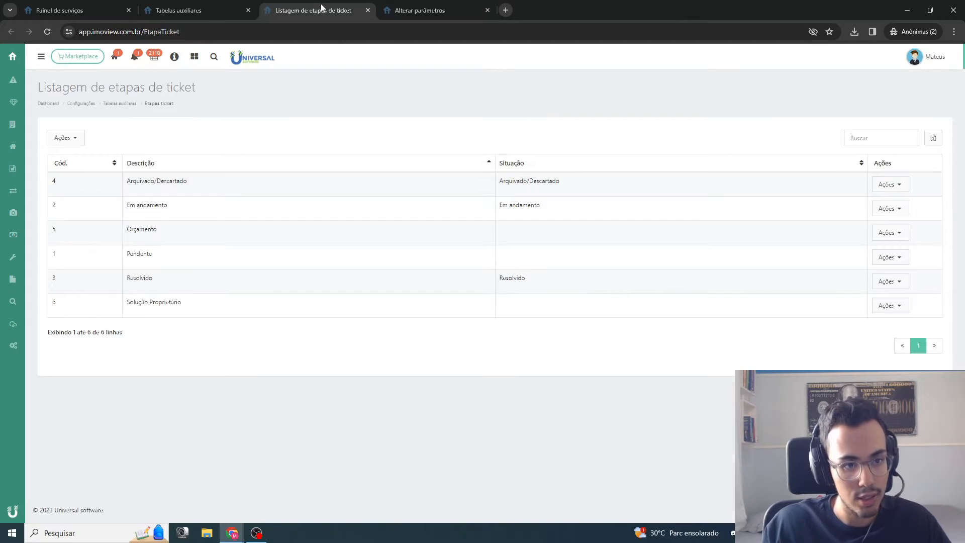
left_click(186, 10)
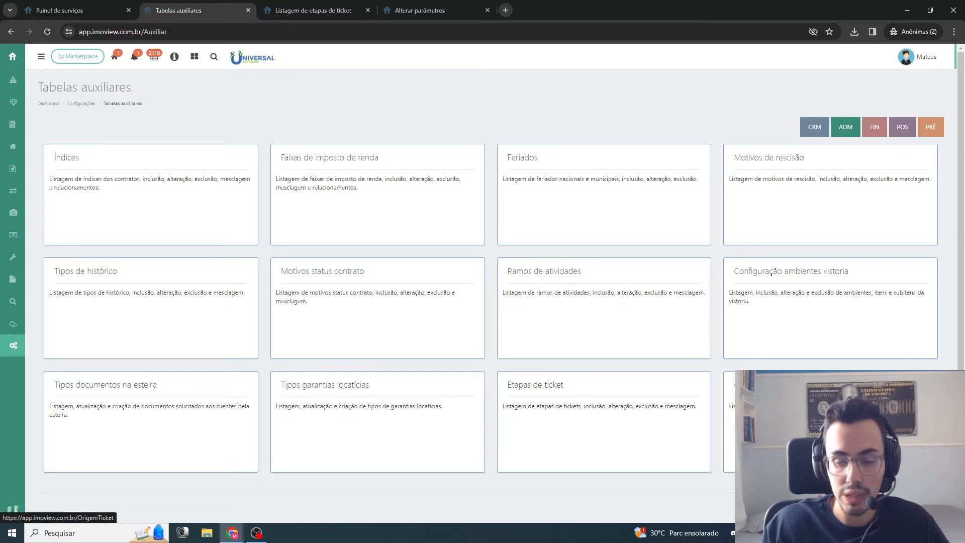
left_click(783, 402)
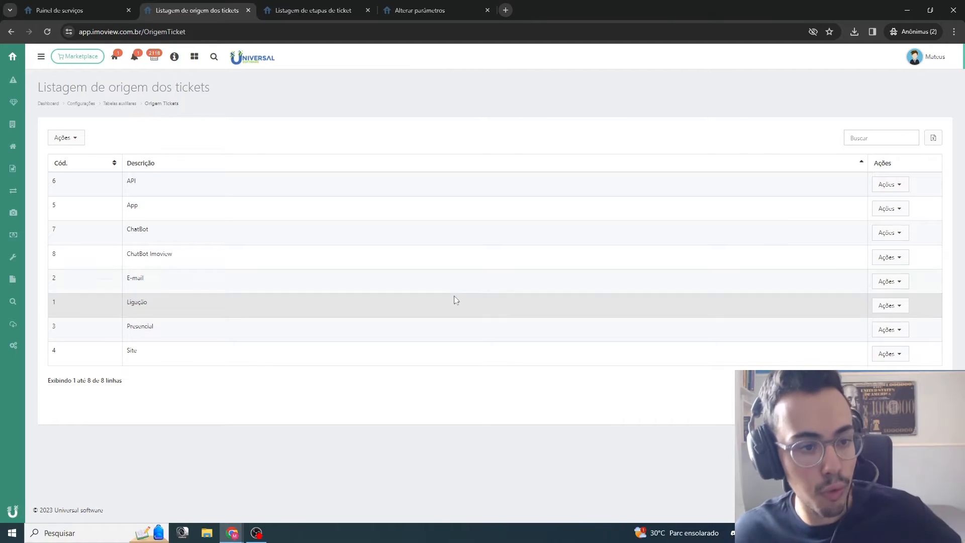
Check the actions for ticket origins, including the option to create a new origin.
left_click(65, 138)
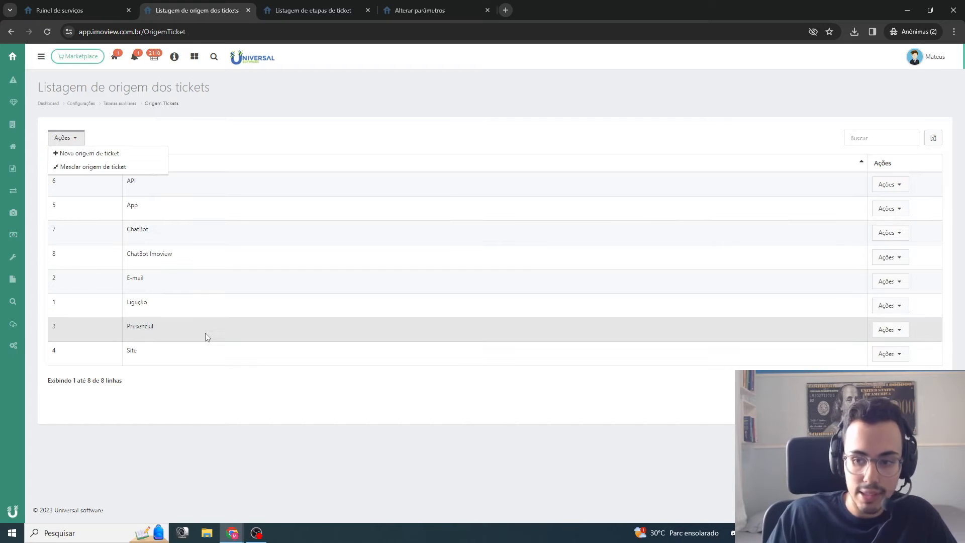
left_click(96, 153)
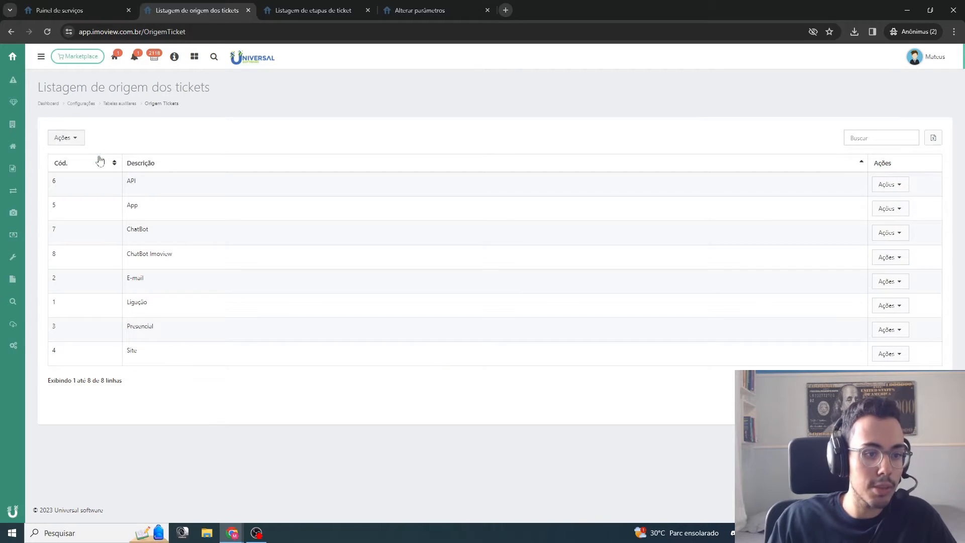
left_click(228, 242)
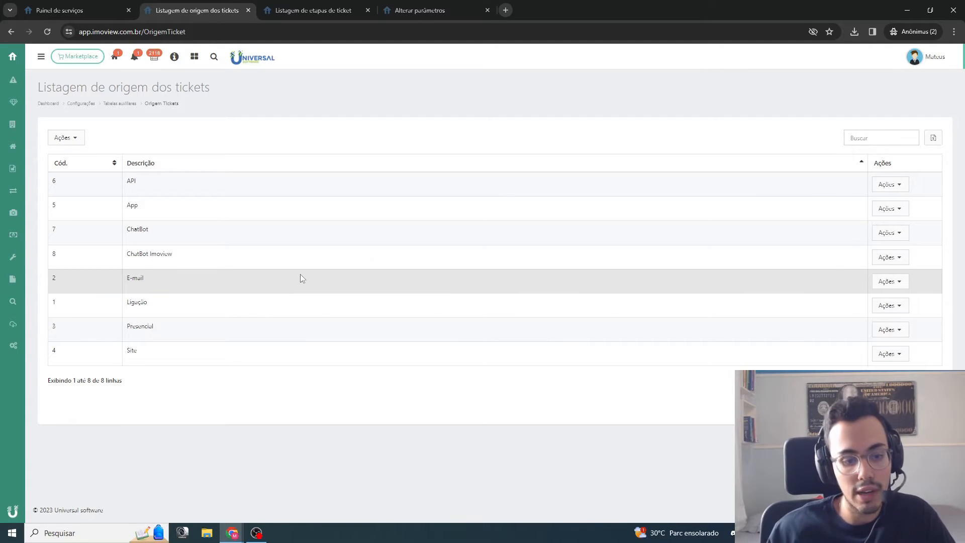
Open the first Infiltração ticket in the Orçamento column of the Painel de serviços, and close the ticket origins and ticket stages tabs.
left_click(59, 10)
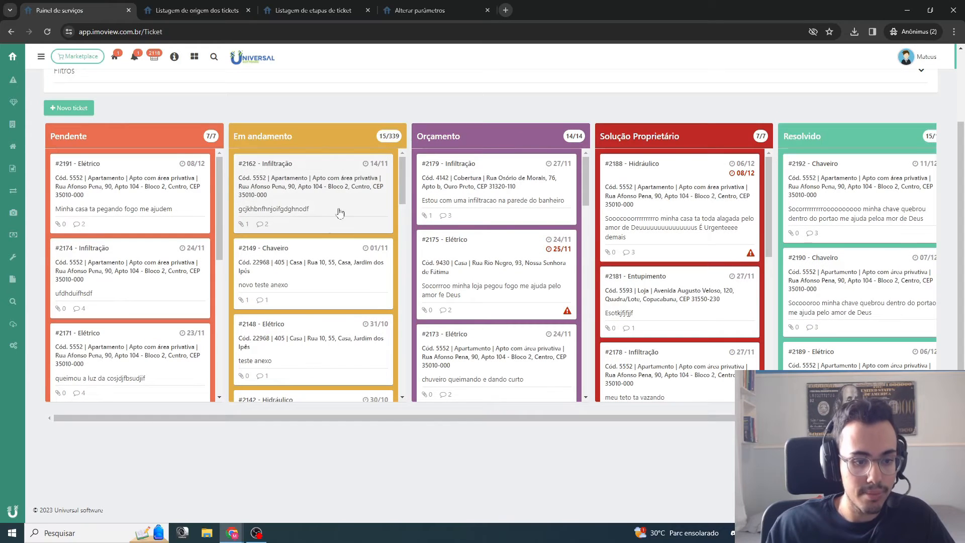
scroll(244, 197, "up", 1)
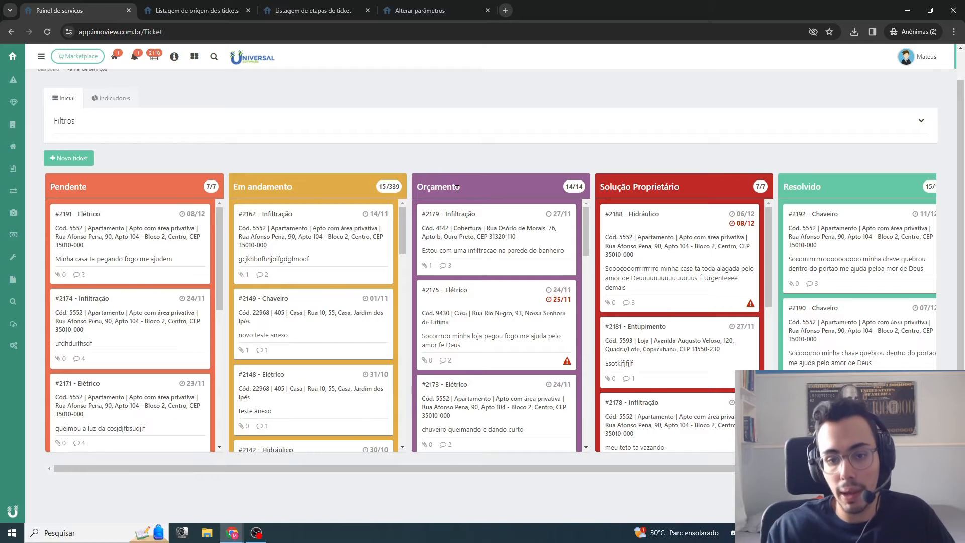
left_click(462, 219)
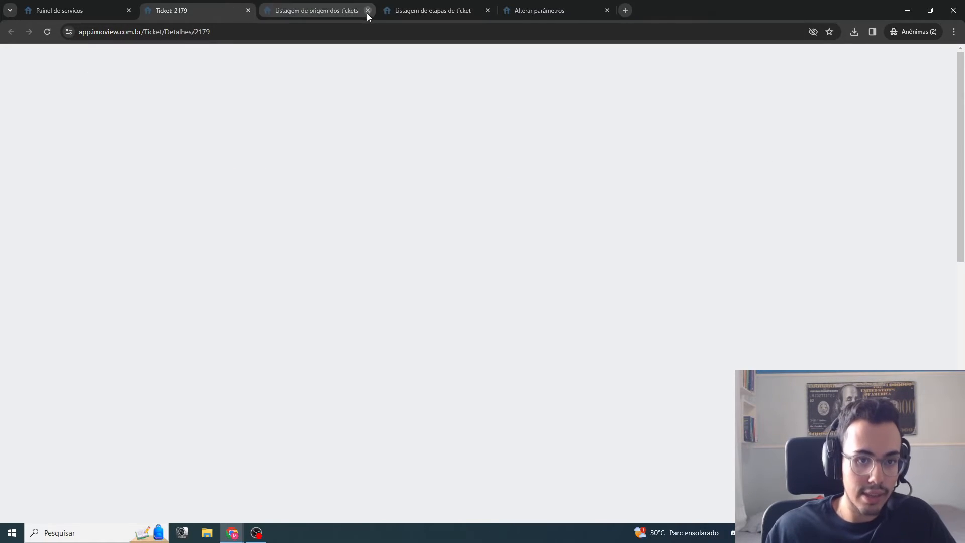
left_click(368, 11)
left_click(367, 11)
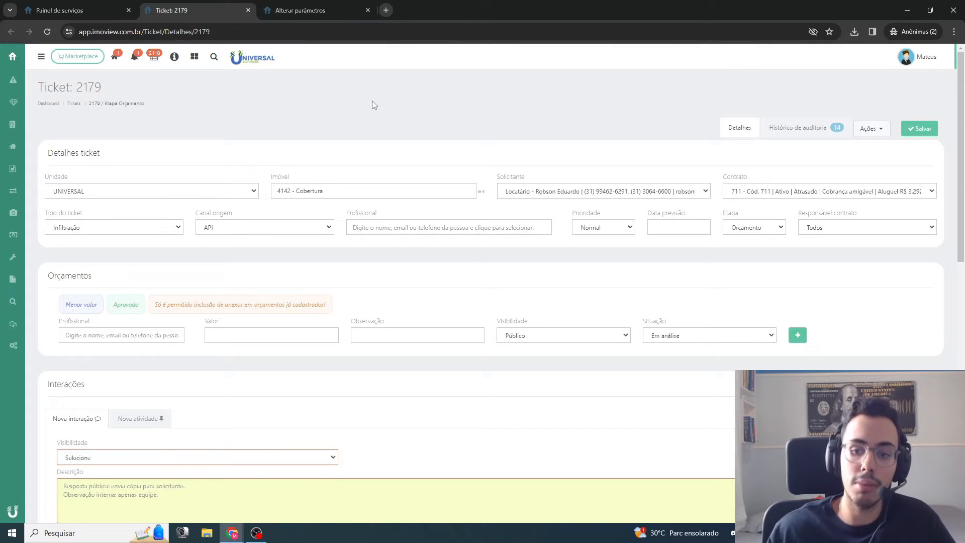
Examine the ticket's Orçamentos section and its fields for professional, value, observation, visibility and situation.
scroll(326, 126, "down", 1)
scroll(281, 140, "up", 1)
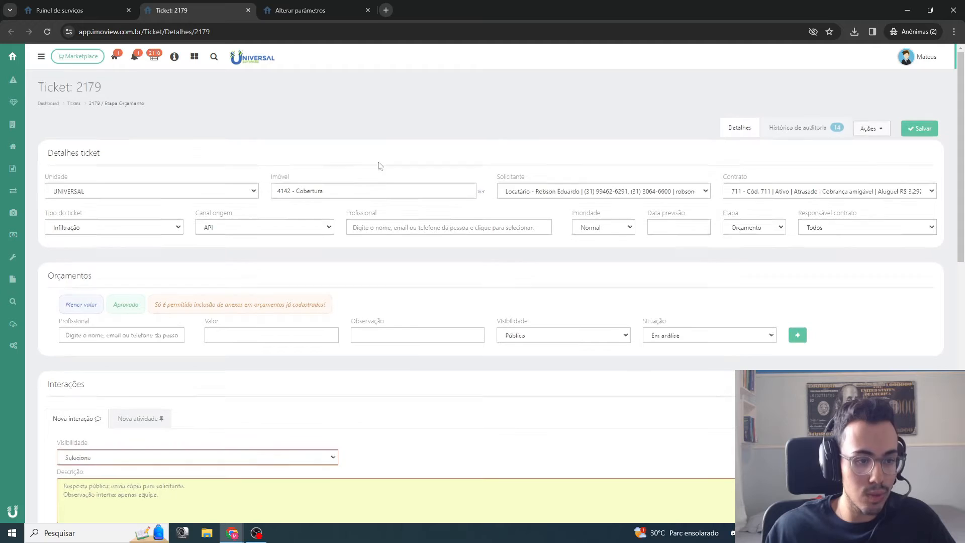
scroll(390, 158, "down", 2)
scroll(389, 157, "up", 1)
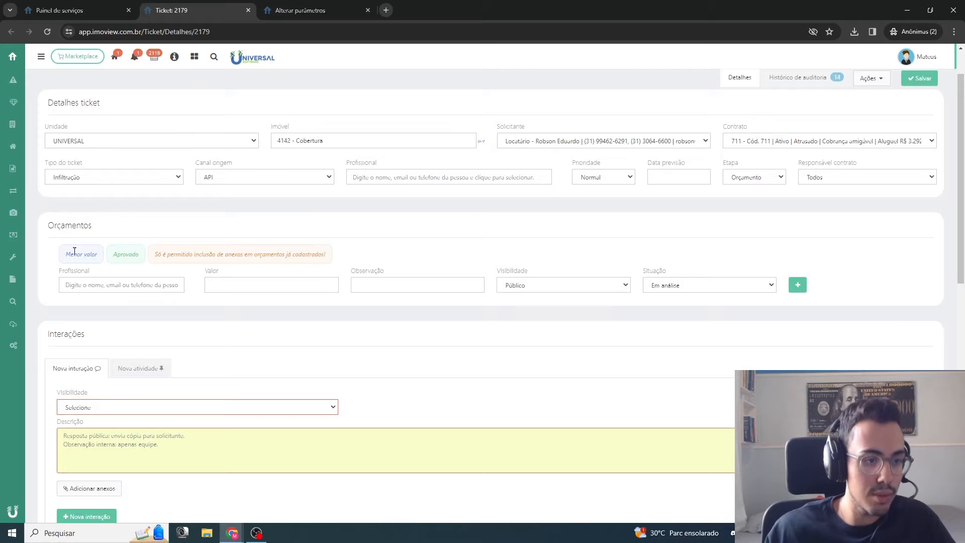
double_click(59, 223)
left_click_drag(59, 224, 842, 261)
left_click(844, 261)
scroll(251, 261, "down", 1)
left_click(133, 236)
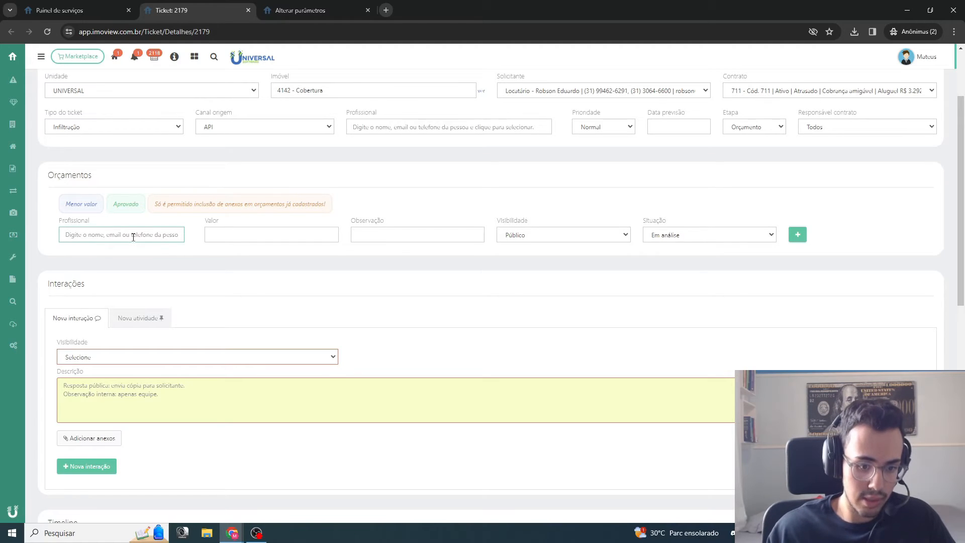
Review the ticket details and the interactions with their attachment in the Timeline.
scroll(133, 236, "down", 2)
scroll(231, 276, "up", 5)
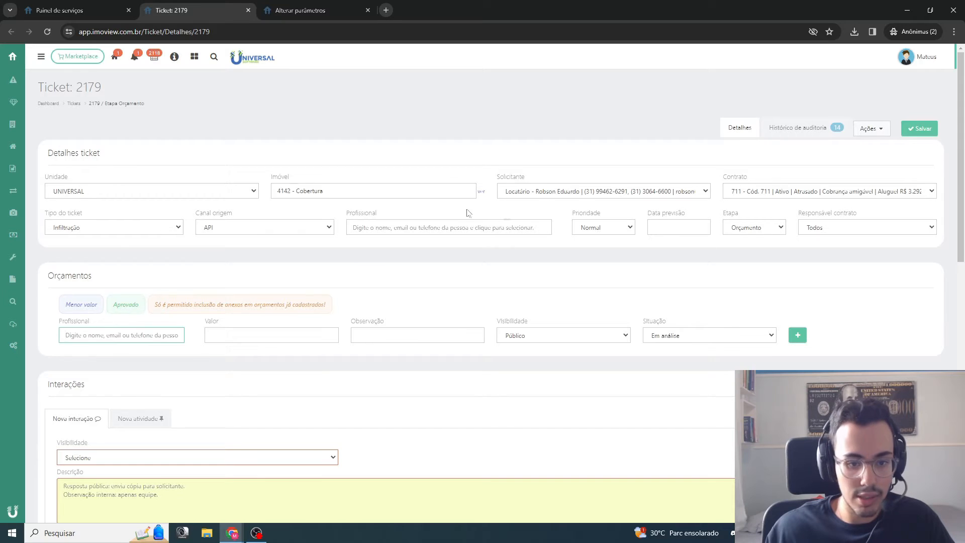
scroll(247, 194, "down", 1)
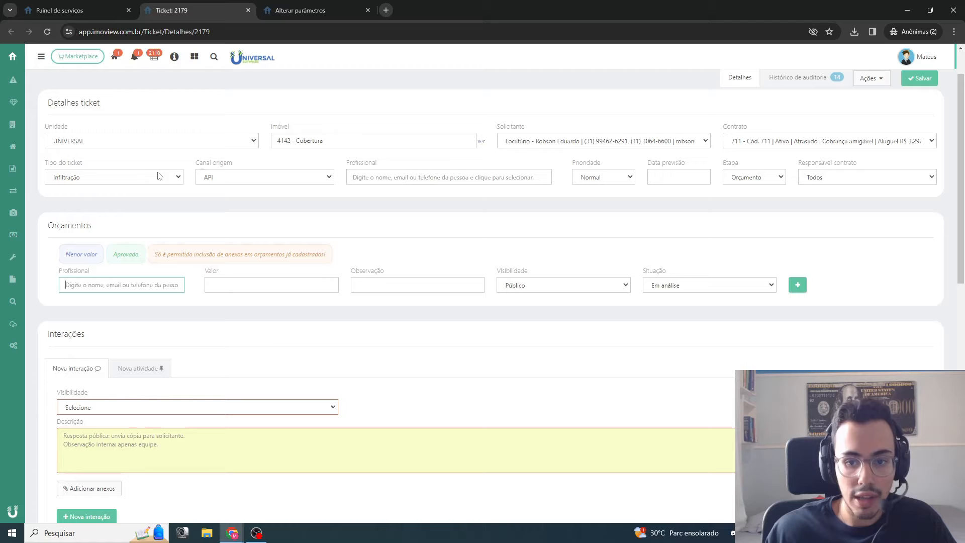
scroll(570, 178, "down", 10)
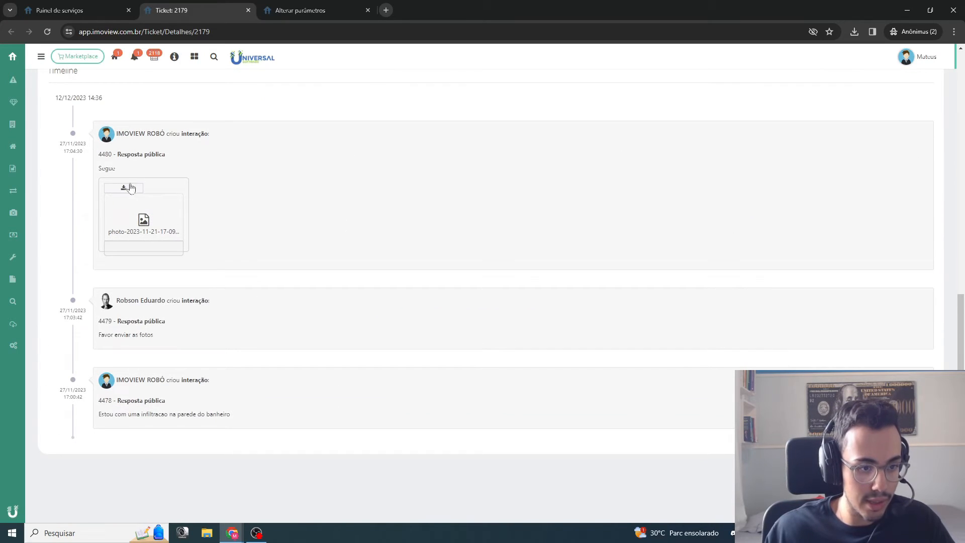
scroll(303, 299, "up", 1)
scroll(302, 299, "up", 8)
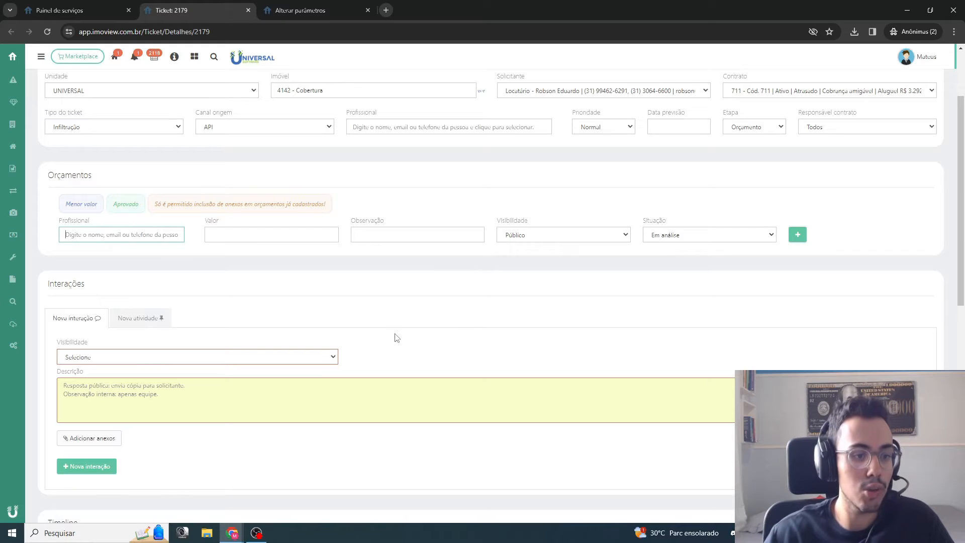
Examine the legend labels in Orçamentos and the available options for a quote's Visibilidade and Situação.
left_click_drag(67, 203, 338, 204)
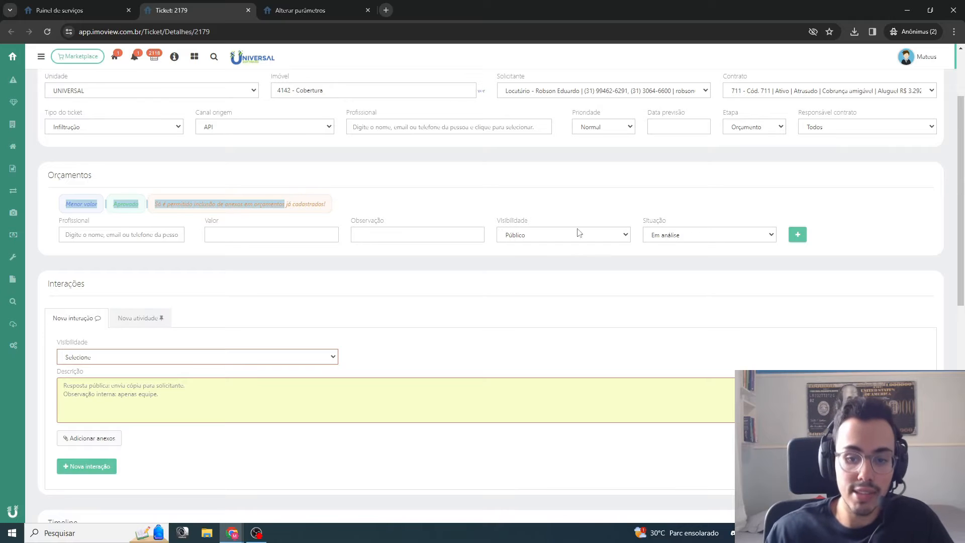
left_click(529, 234)
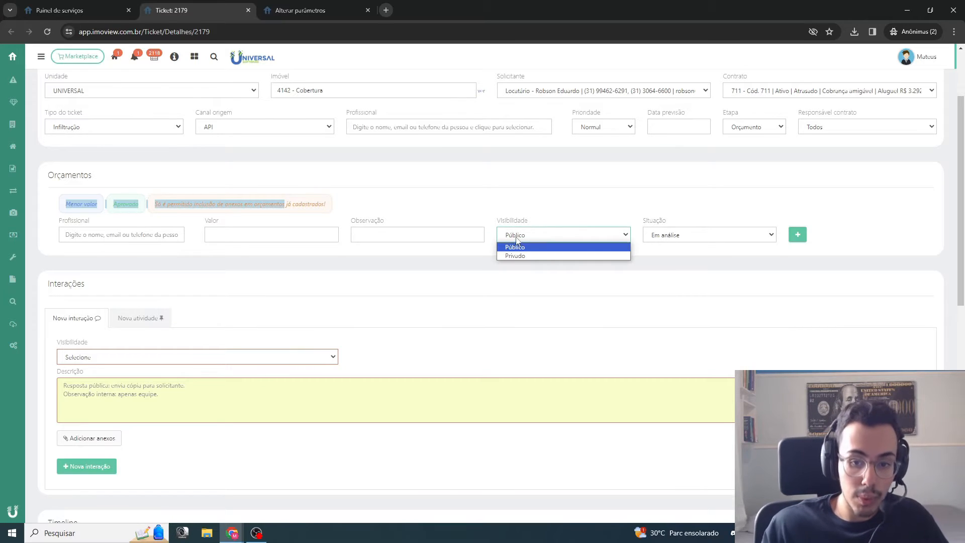
left_click(523, 220)
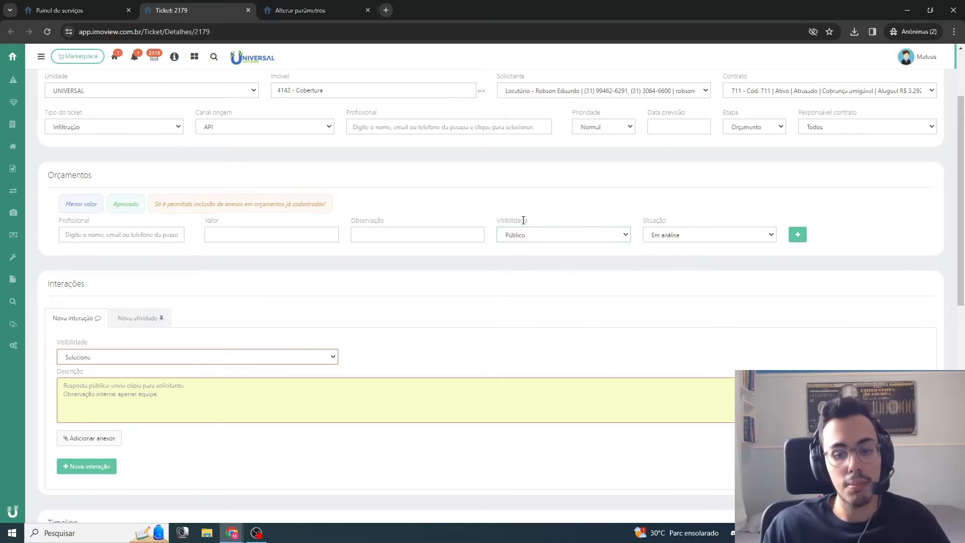
left_click(547, 234)
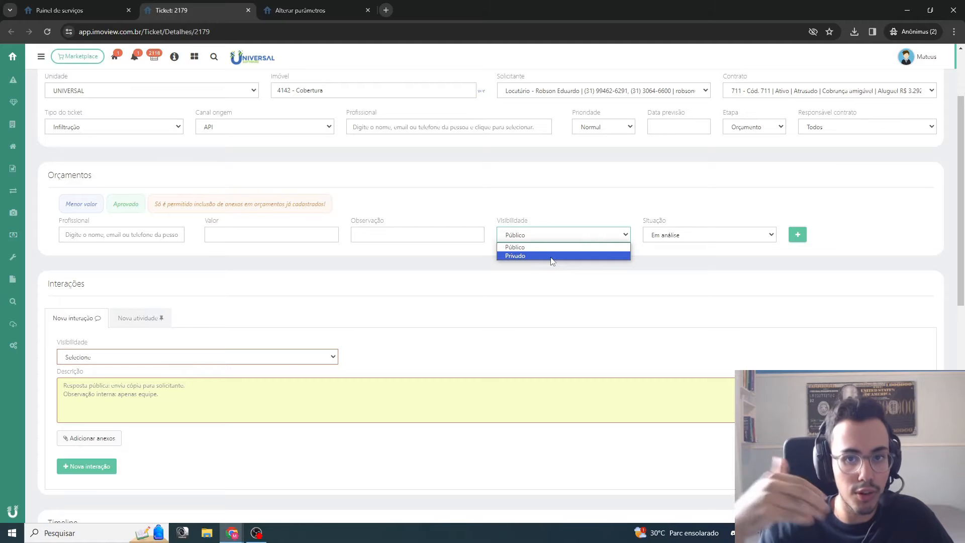
left_click(691, 237)
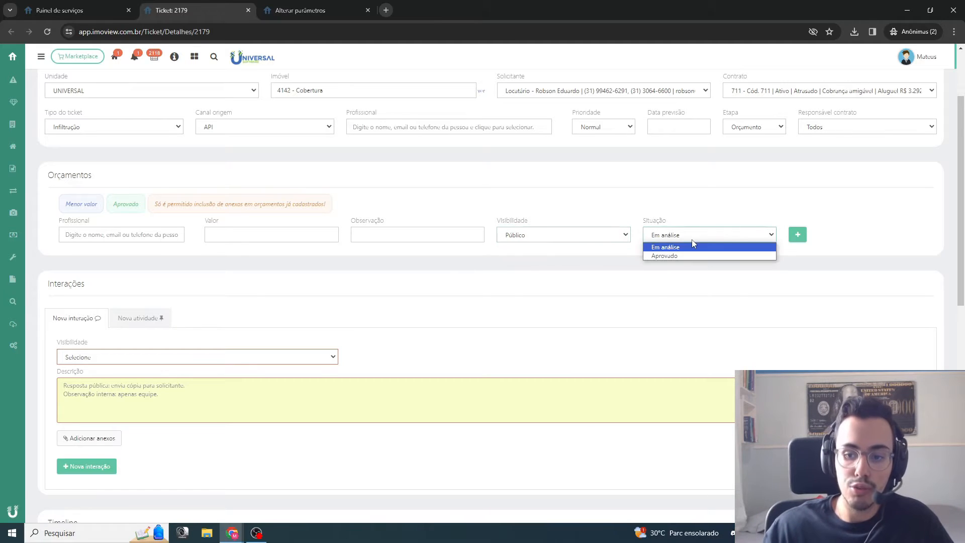
left_click(682, 236)
left_click(682, 237)
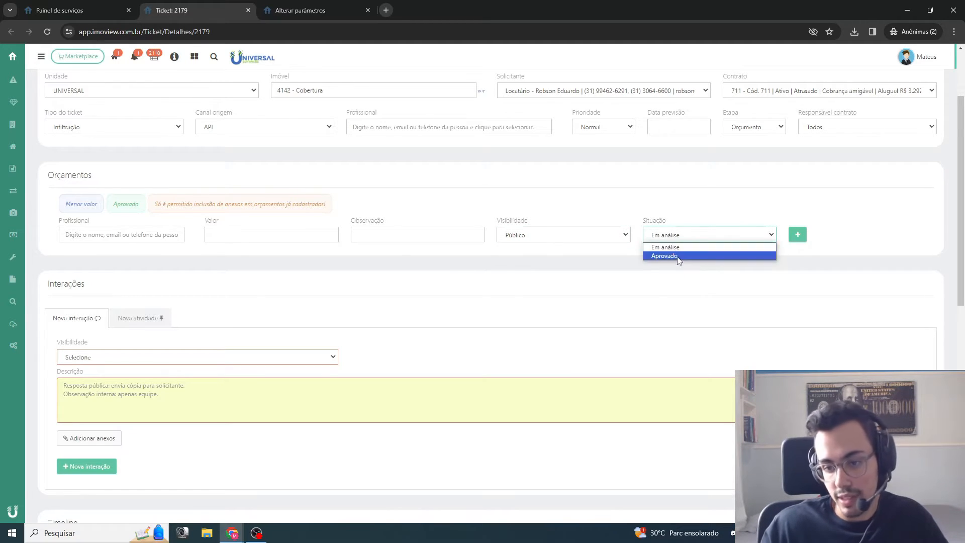
left_click(676, 236)
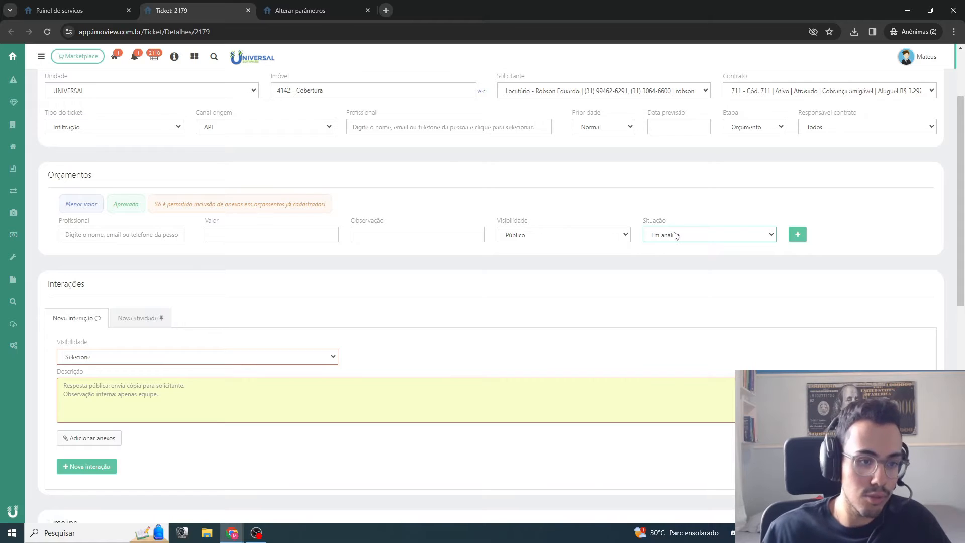
Review the Visibilidade and Descrição fields for adding a new interaction to the ticket.
scroll(676, 236, "up", 2)
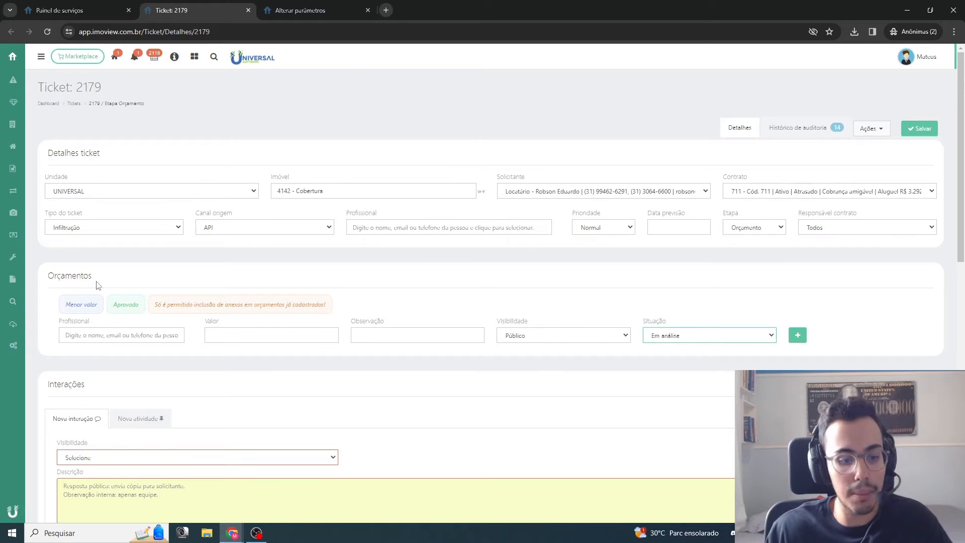
scroll(98, 285, "down", 4)
left_click(110, 259)
left_click(448, 300)
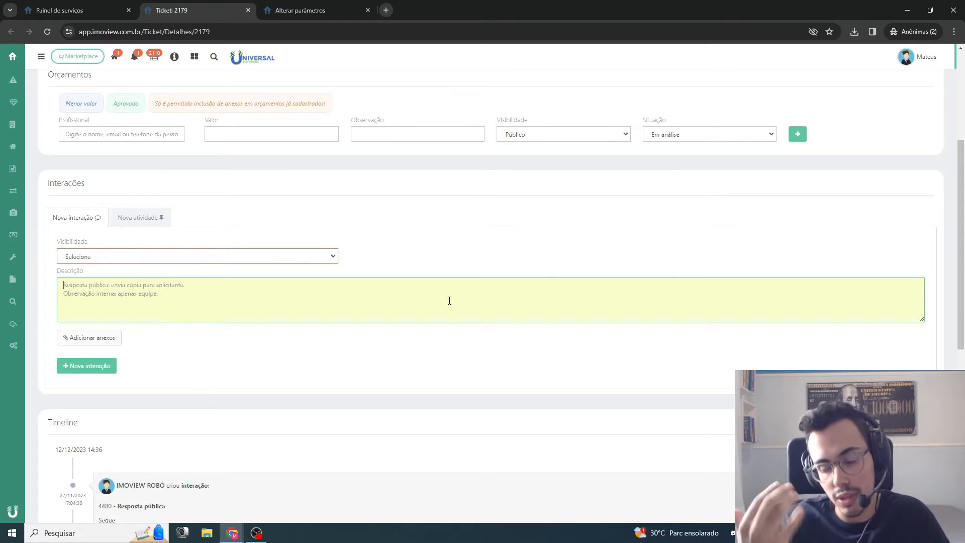
scroll(447, 300, "up", 4)
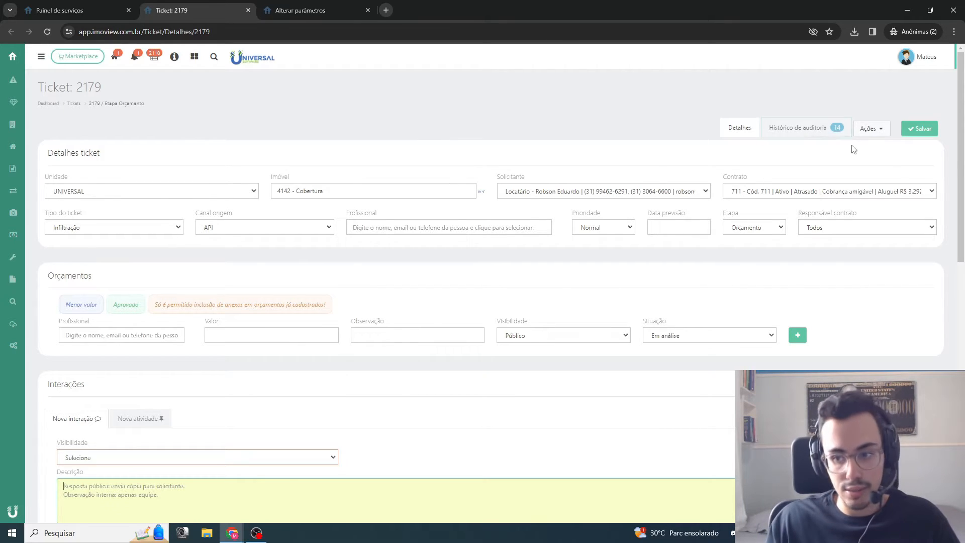
Open the Nova conta reembolso form from the ticket, inspect its Descrição, and close it without saving.
left_click(865, 130)
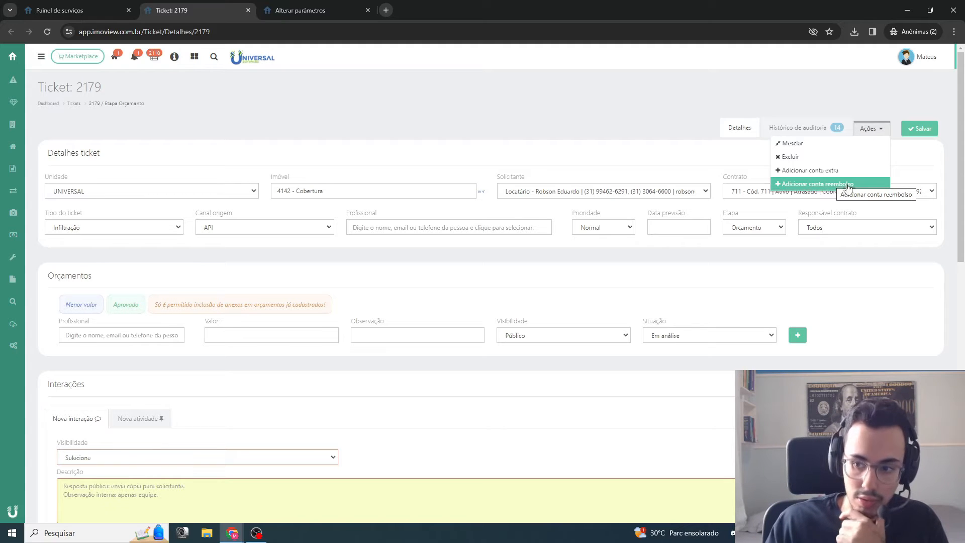
left_click(823, 186)
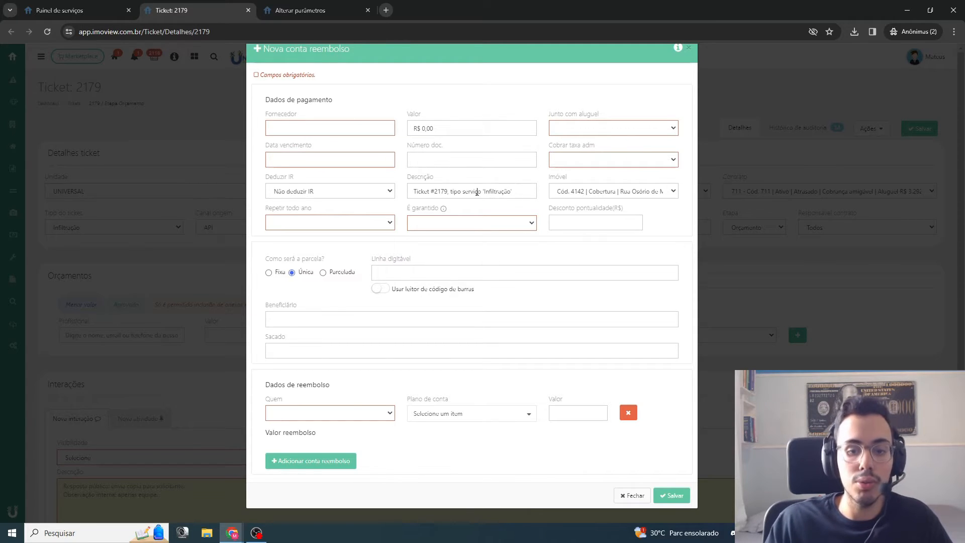
left_click_drag(447, 192, 515, 191)
key("Escape")
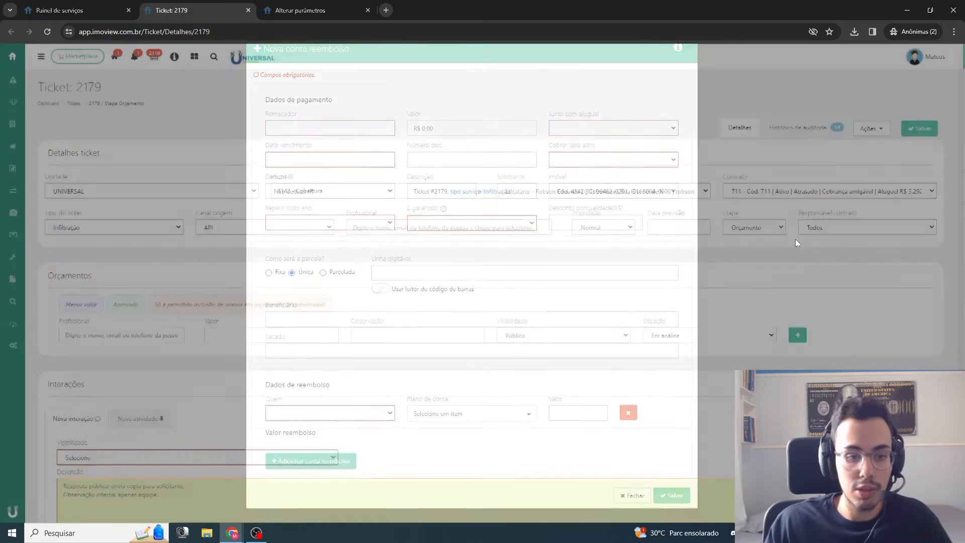
Check the Tipo do ticket and Prioridade options in the ticket details.
left_click(169, 220)
left_click(166, 219)
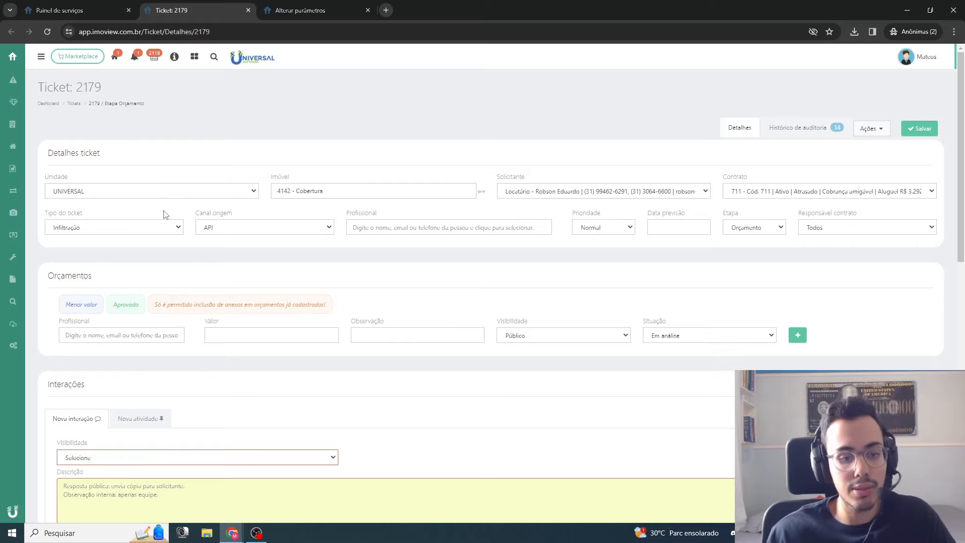
left_click(150, 226)
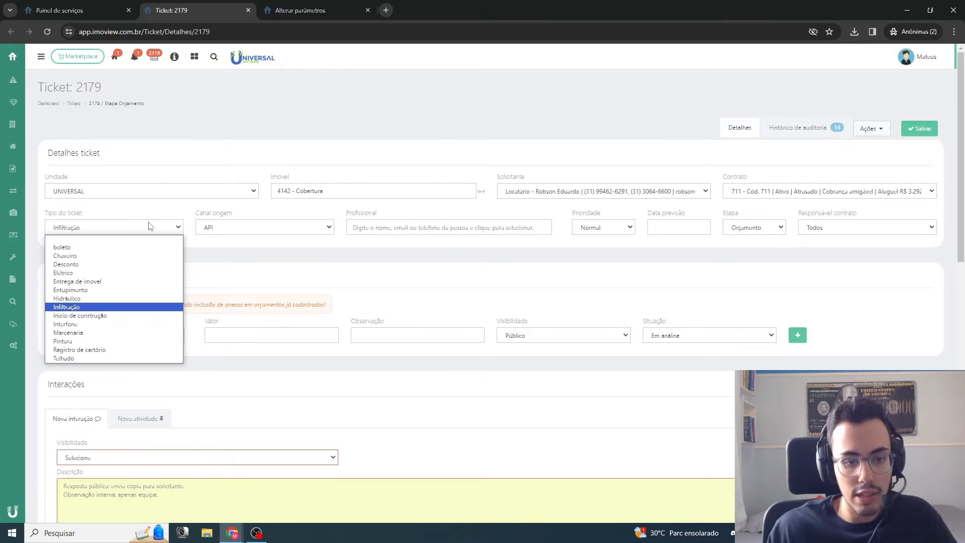
left_click(487, 213)
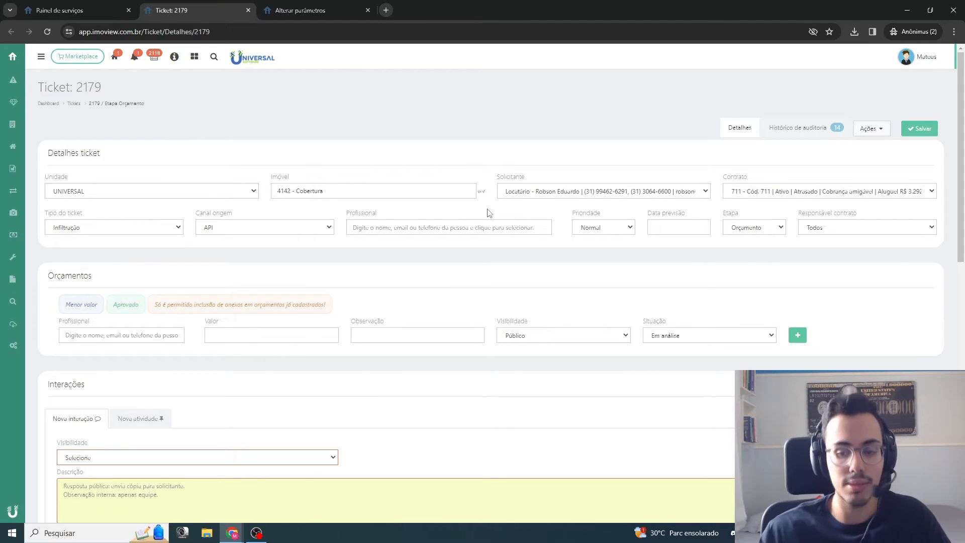
left_click(598, 232)
left_click(607, 231)
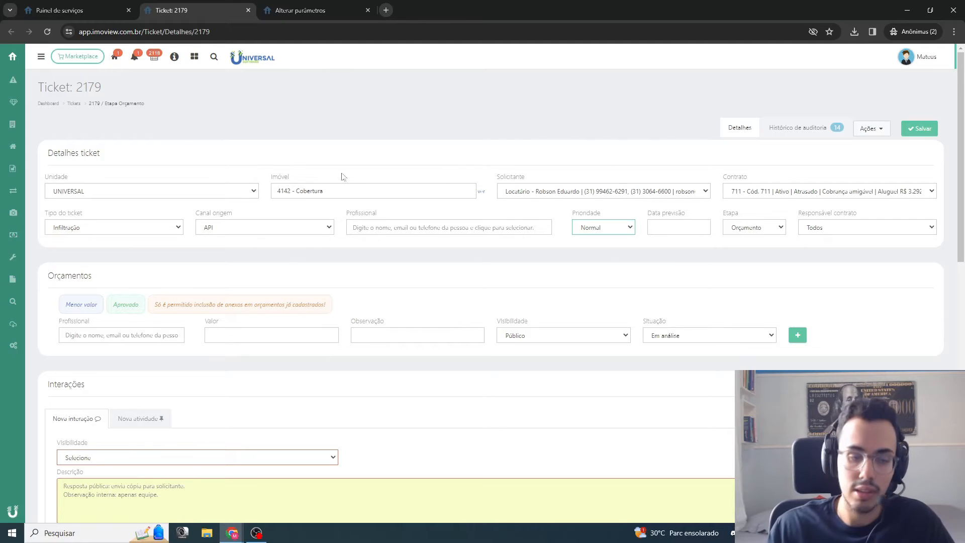
Review the ticket's Timeline of past interactions and the Interações form above it.
scroll(281, 168, "down", 6)
scroll(284, 254, "down", 4)
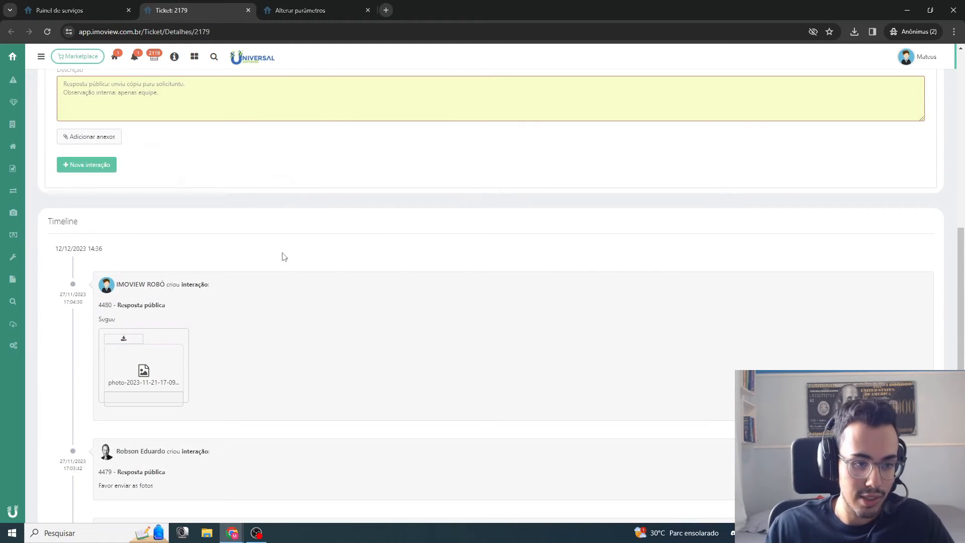
scroll(287, 244, "up", 1)
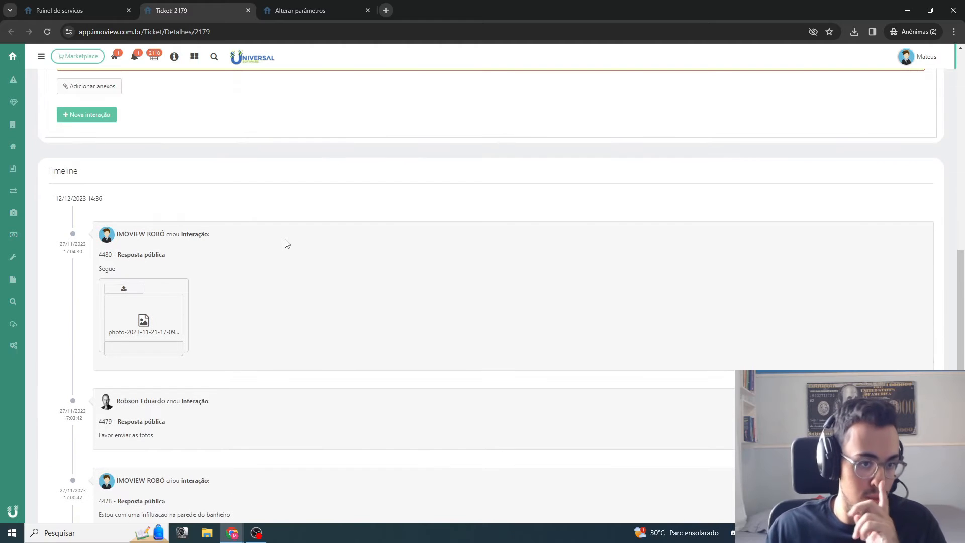
scroll(374, 254, "up", 3)
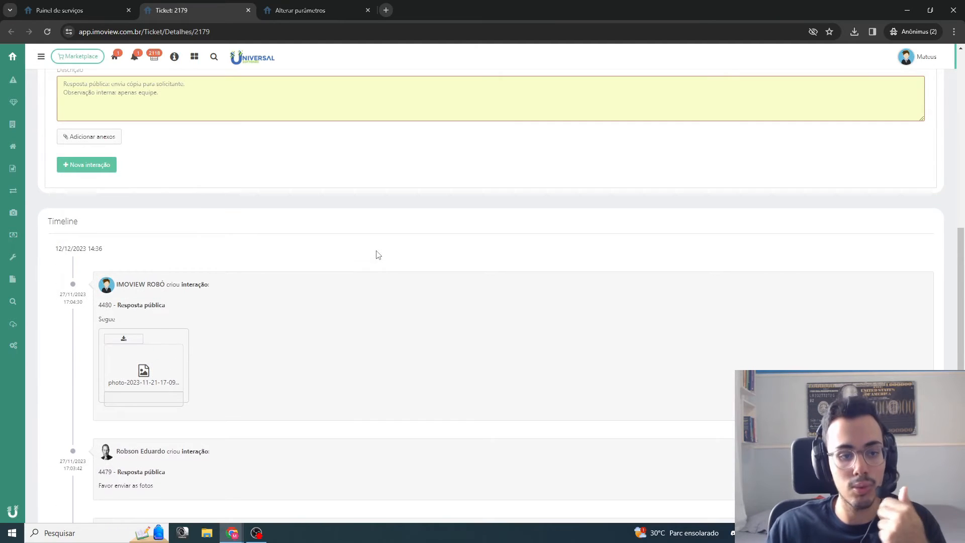
scroll(408, 231, "up", 2)
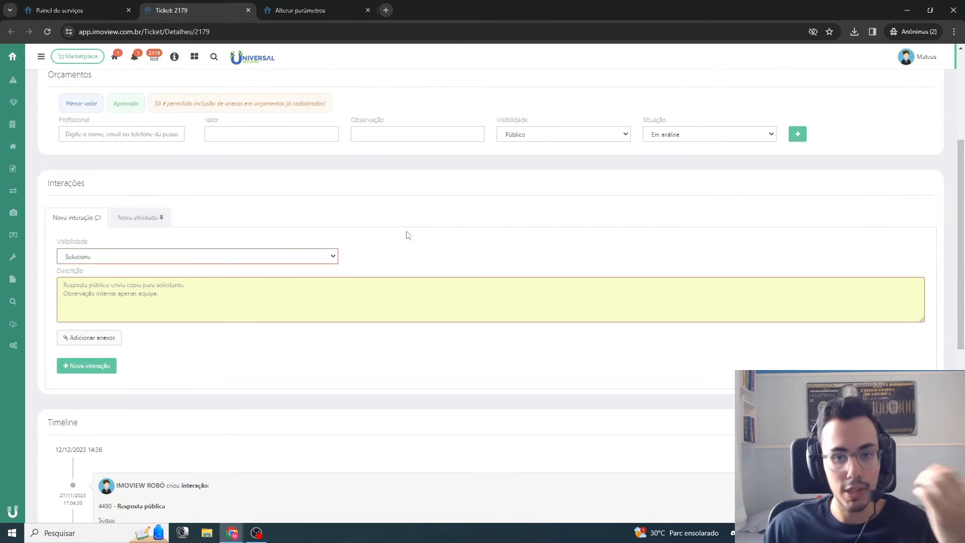
scroll(397, 237, "up", 2)
Return to Painel de serviços, show its Indicadores, and close the ticket and Alterar parâmetros pages.
left_click(75, 10)
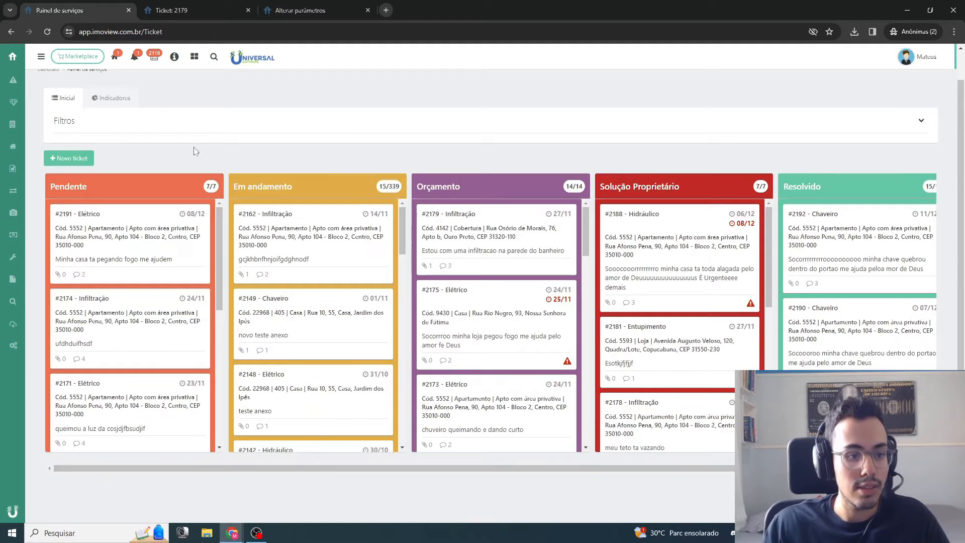
left_click(109, 99)
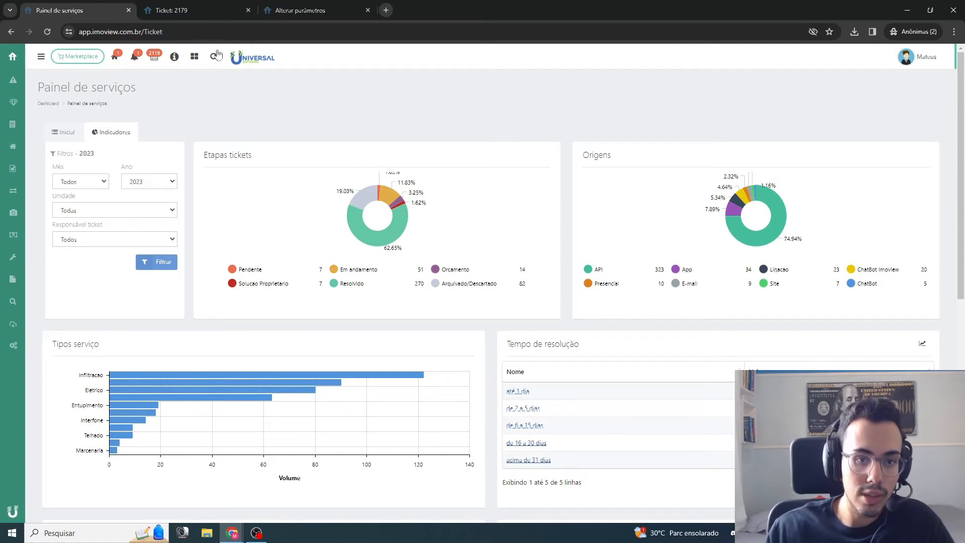
left_click(248, 10)
left_click(246, 12)
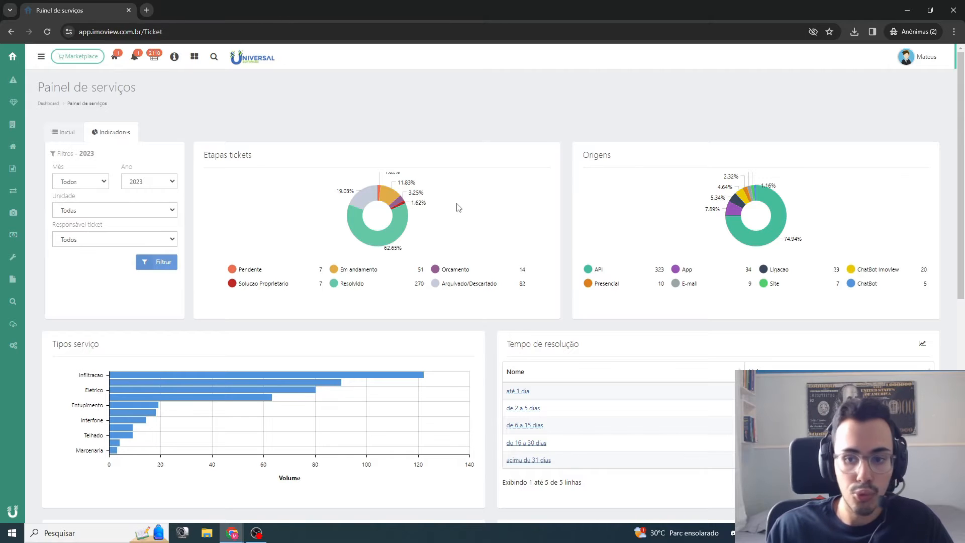
Examine the service indicators, including Ranking - Profissionais, Etapas tickets and Origens.
scroll(457, 203, "down", 5)
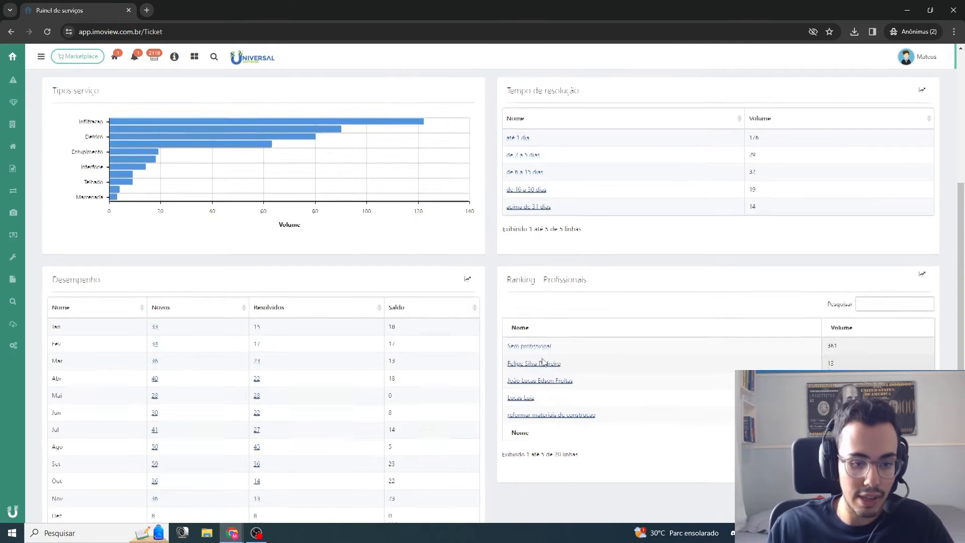
scroll(538, 314, "down", 2)
left_click_drag(508, 183, 576, 198)
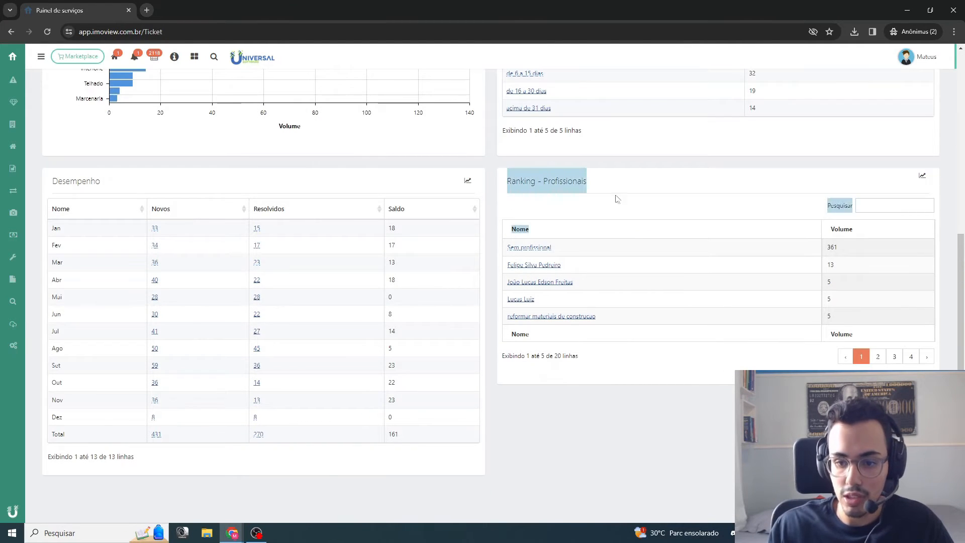
left_click(602, 209)
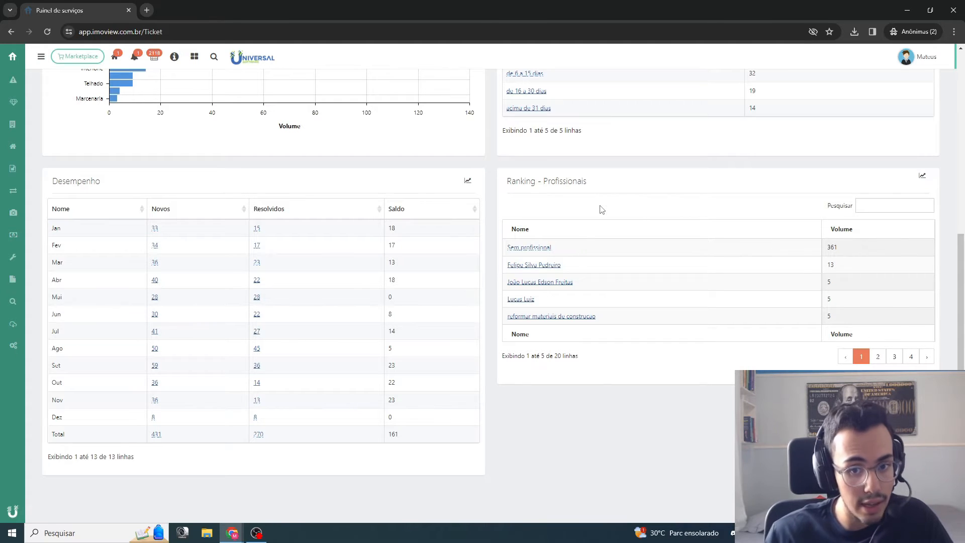
scroll(599, 216, "up", 7)
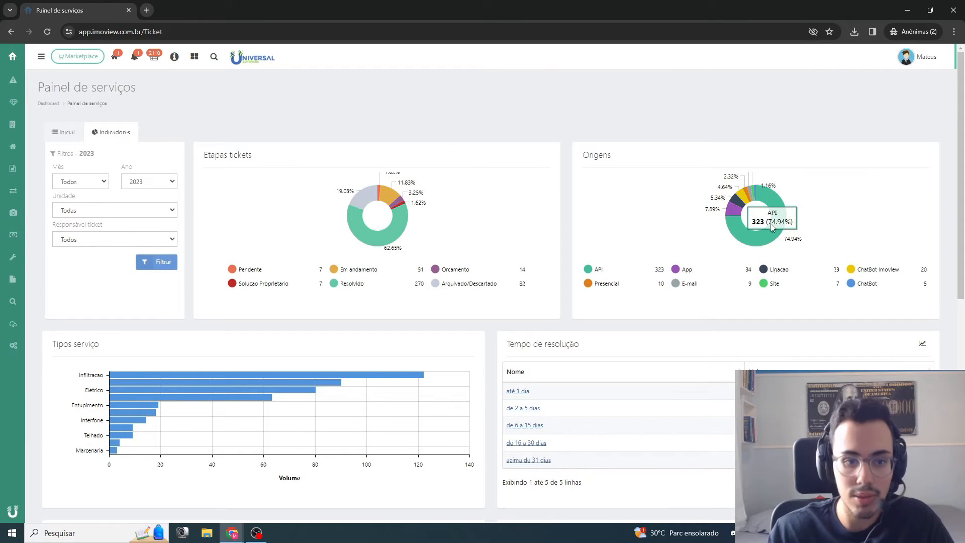
double_click(222, 157)
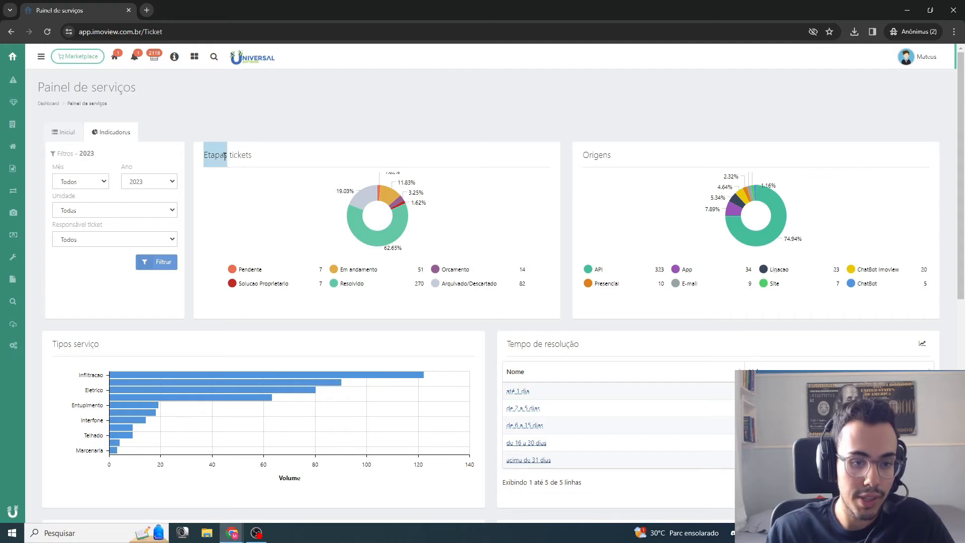
triple_click(222, 157)
double_click(604, 157)
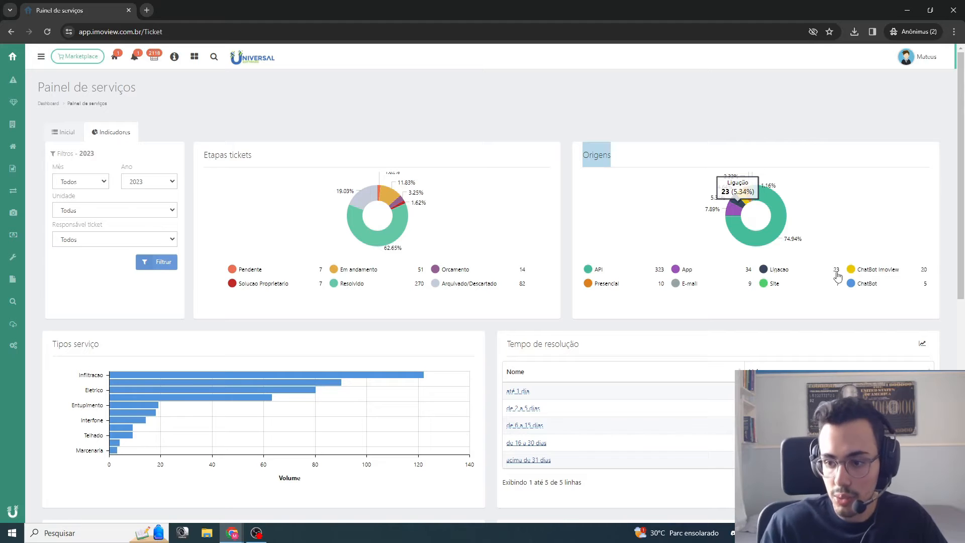
Leave the services panel and open the ADM parameters in Configurações.
left_click(65, 132)
left_click(13, 345)
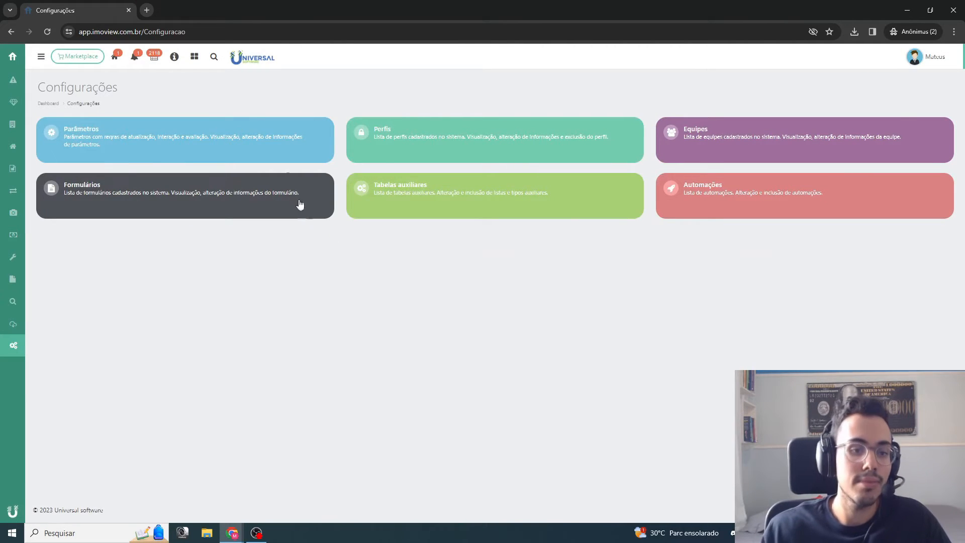
left_click(401, 185)
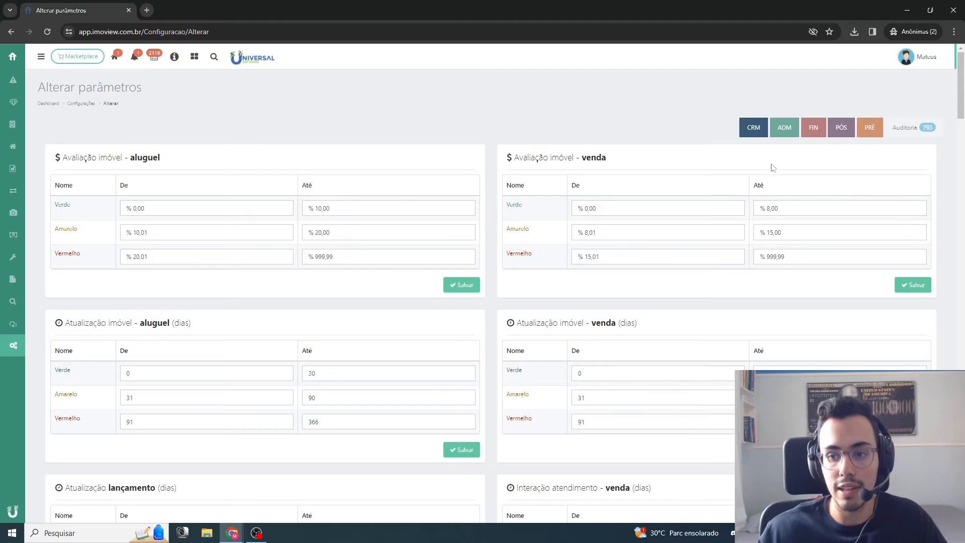
left_click(785, 128)
Find Integração análises digitais in the ADM parameters and examine the Quantidade mínima de análises setting and its explanation.
scroll(660, 207, "down", 6)
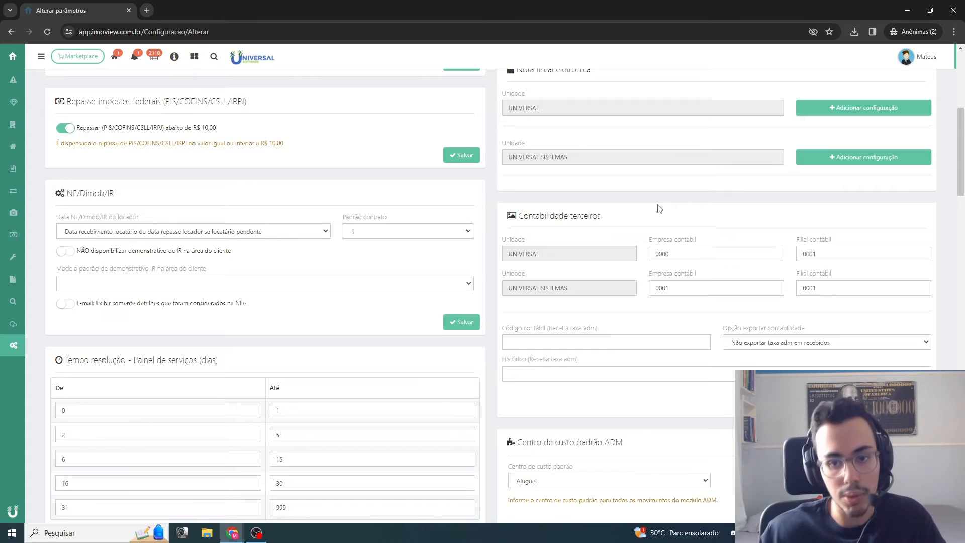
scroll(660, 209, "down", 12)
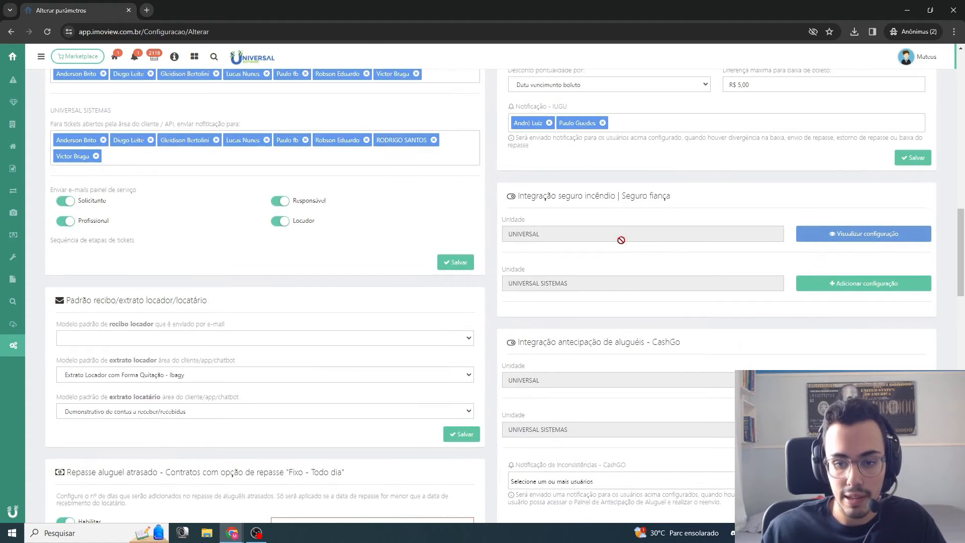
scroll(619, 252, "down", 10)
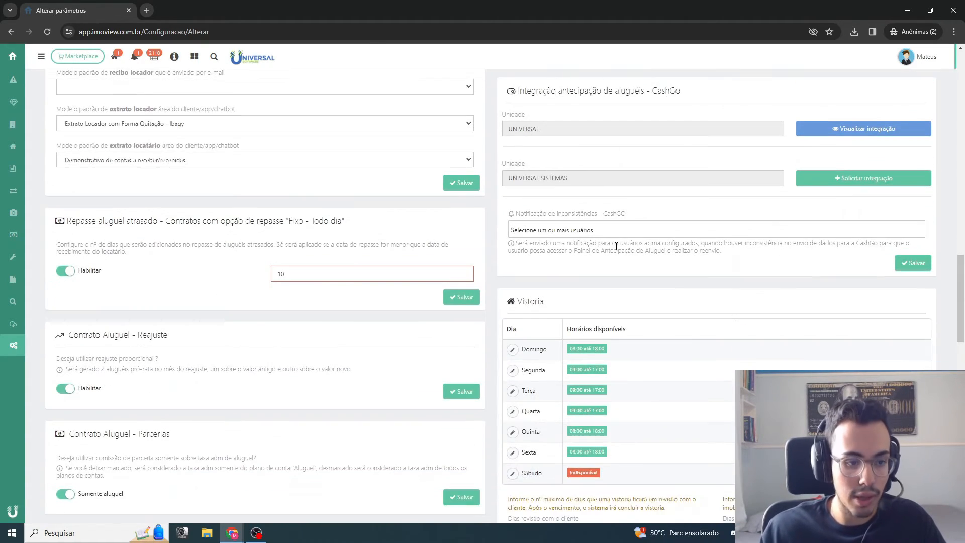
scroll(606, 250, "down", 10)
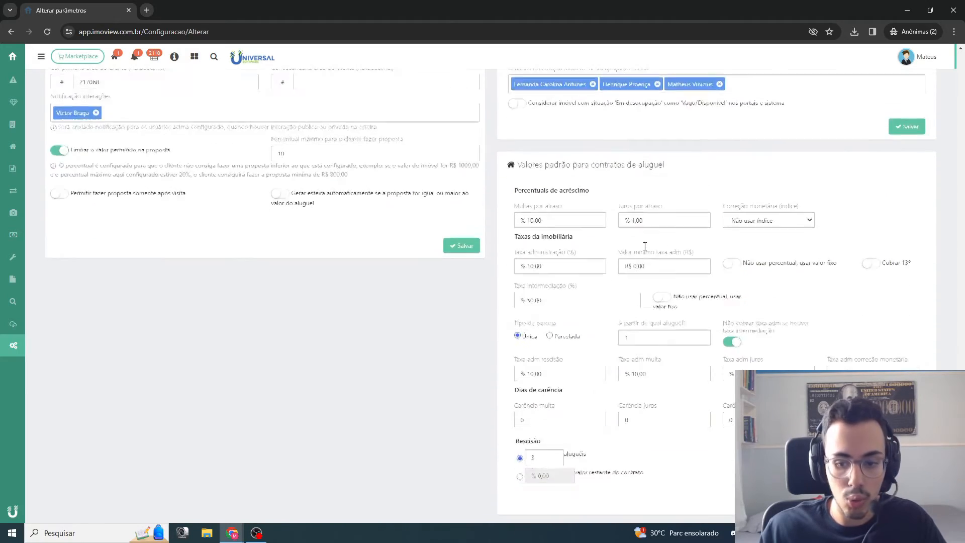
left_click_drag(508, 299, 578, 299)
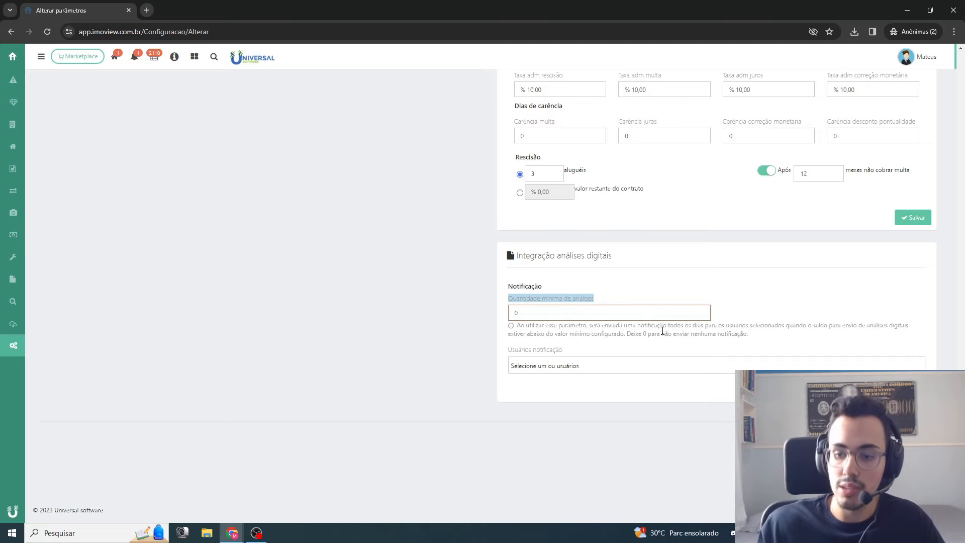
left_click_drag(748, 333, 516, 327)
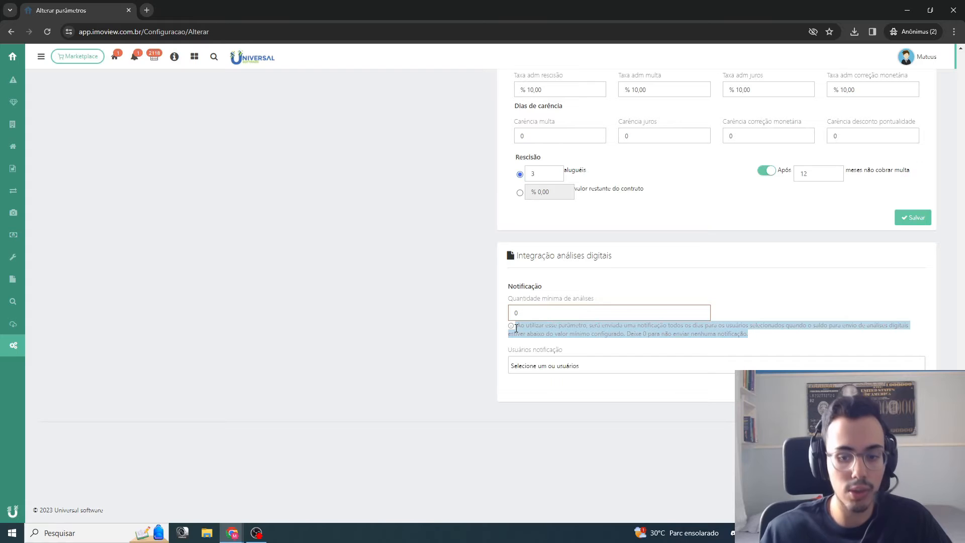
left_click(516, 312)
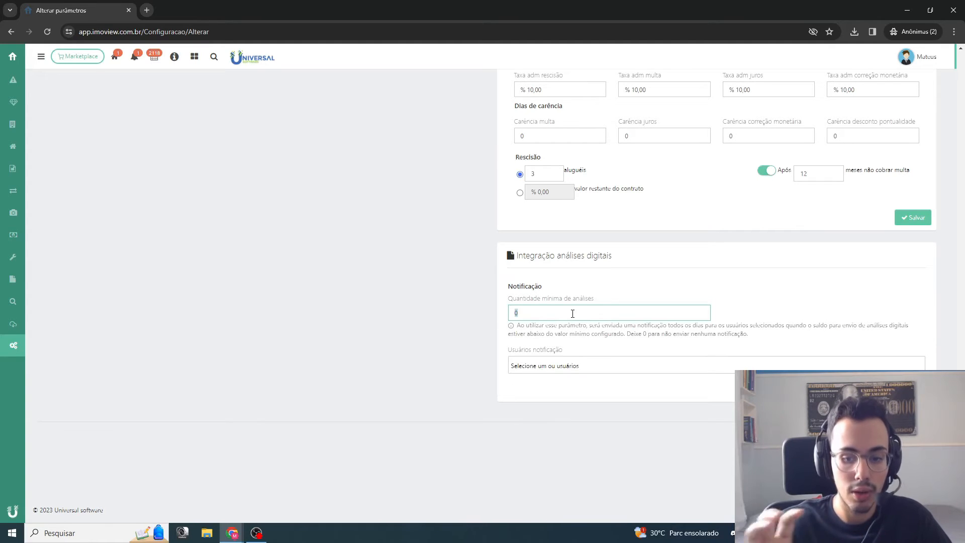
Add a user to Usuários notificação under Integração análises digitais, and remove that user again.
left_click(563, 370)
type("MAT")
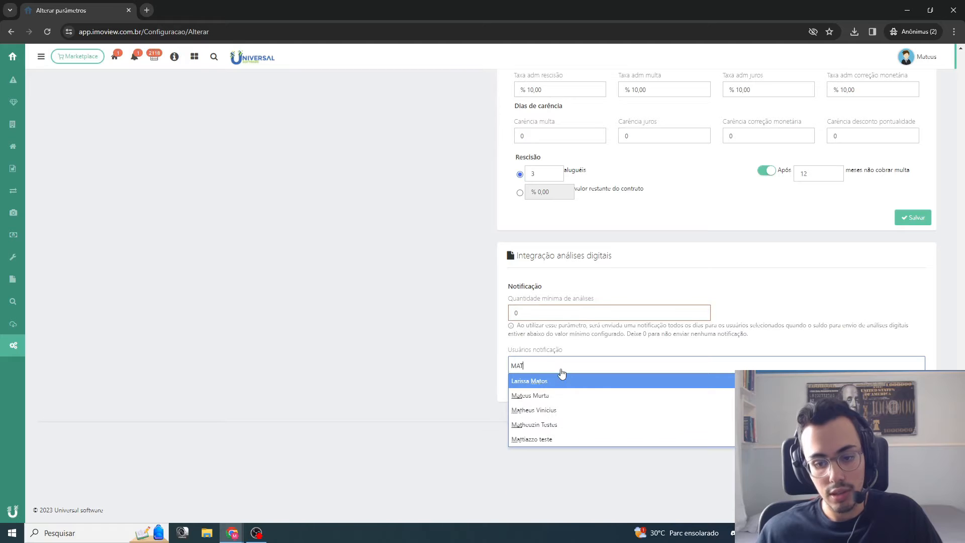
left_click(554, 396)
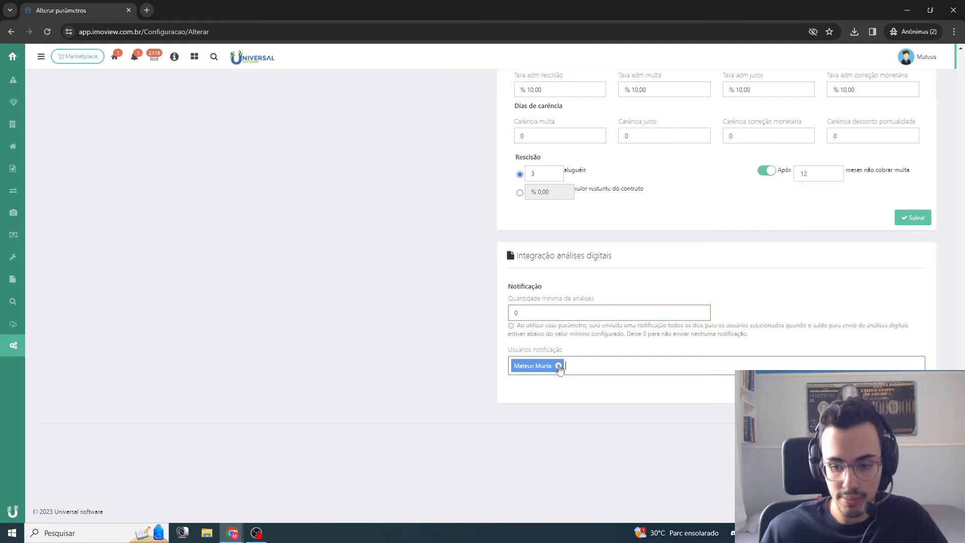
left_click(557, 365)
Reread the digital analyses notification explanation and look through the other ADM parameter sections.
left_click_drag(756, 339, 515, 326)
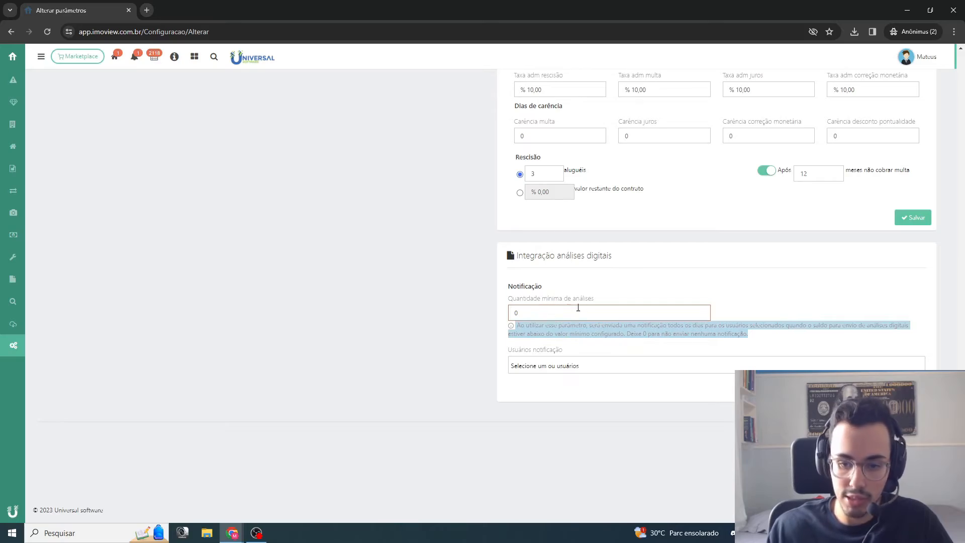
left_click(583, 255)
scroll(580, 291, "up", 15)
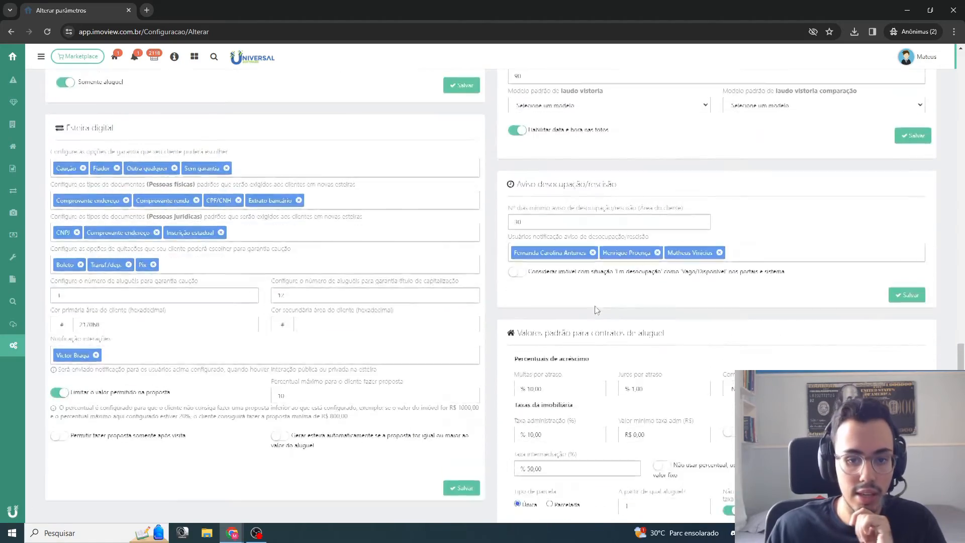
scroll(578, 319, "up", 20)
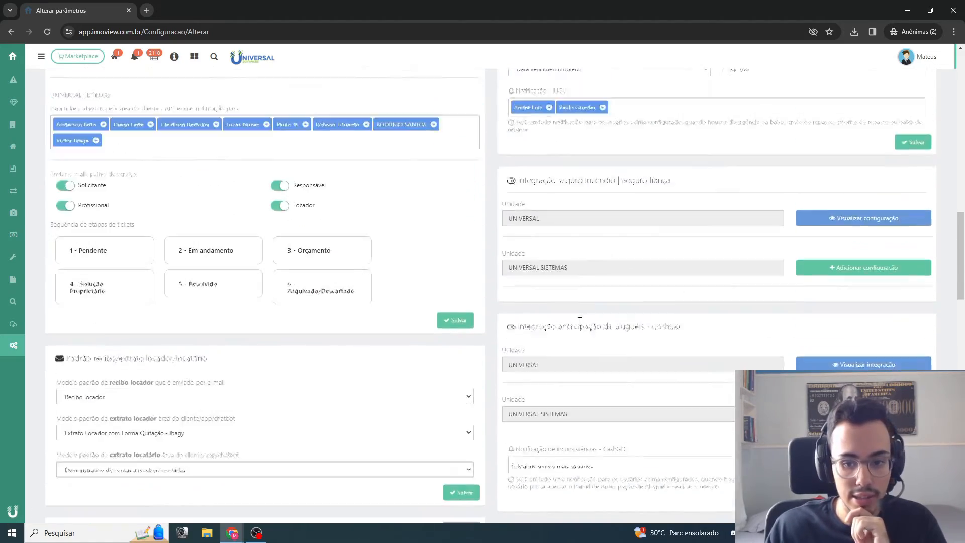
scroll(579, 321, "up", 20)
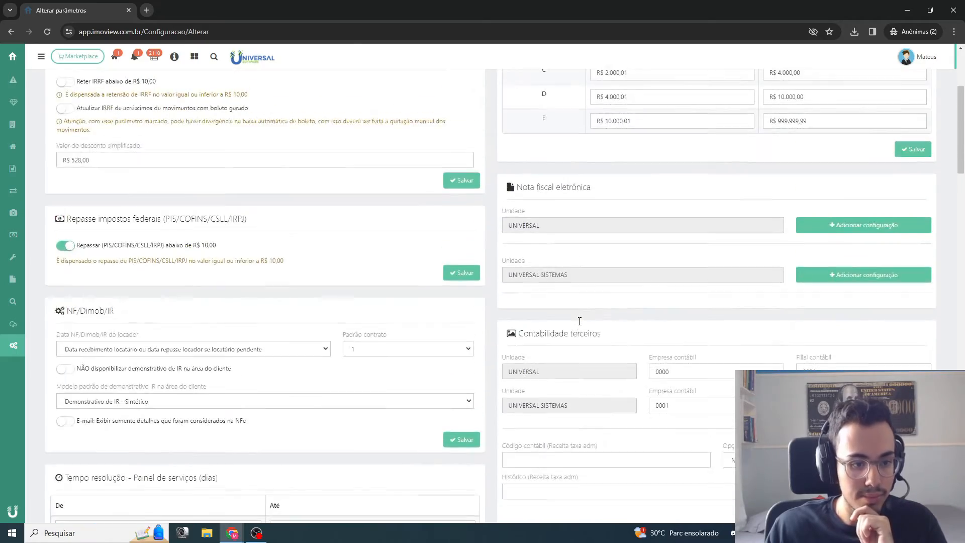
scroll(585, 329, "down", 15)
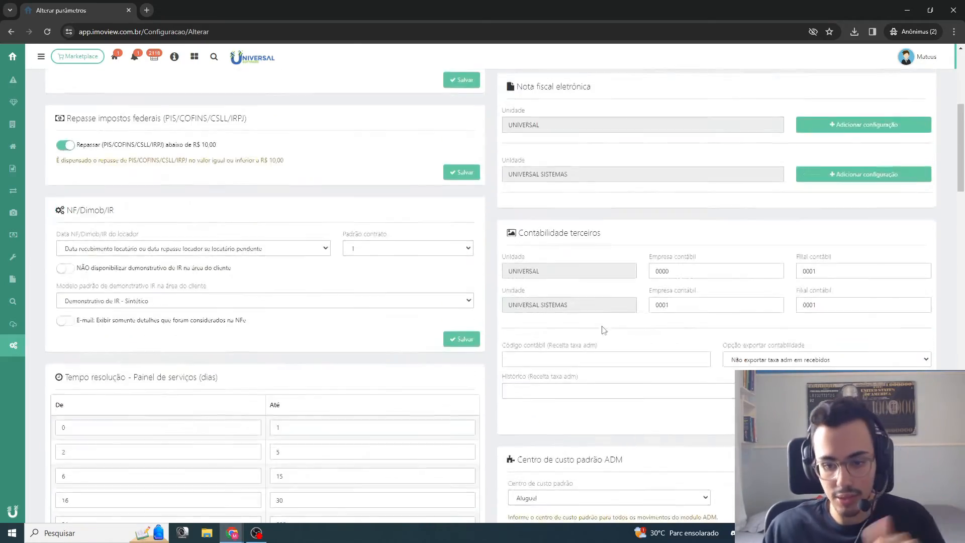
scroll(609, 301, "down", 20)
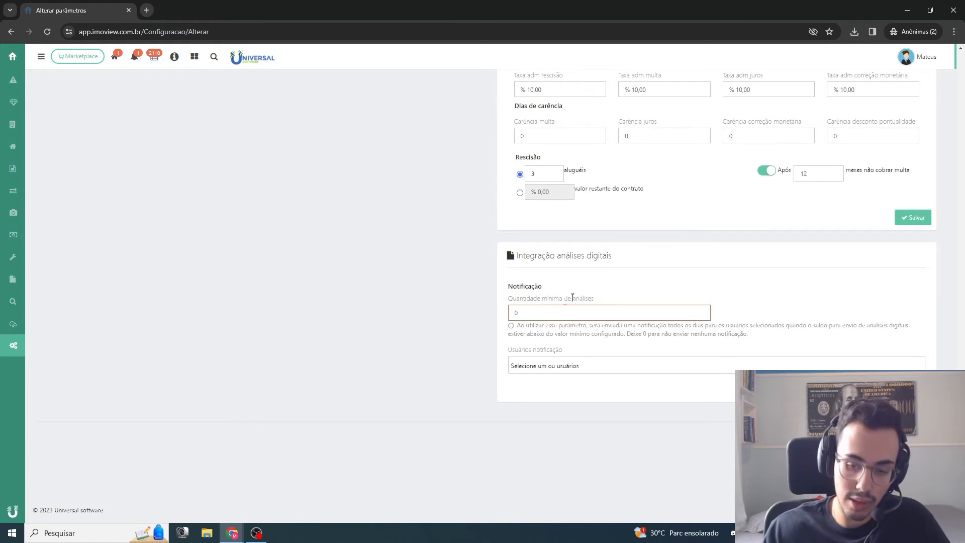
scroll(564, 299, "up", 20)
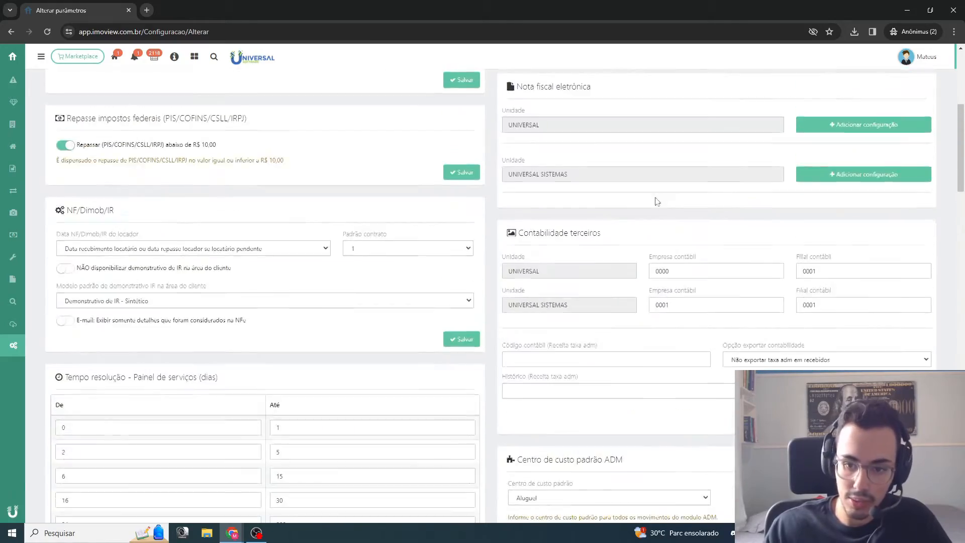
Switch to the CRM parameters and examine the Quantidade mínima de envelopes notification setting under Envelope.
scroll(653, 199, "up", 8)
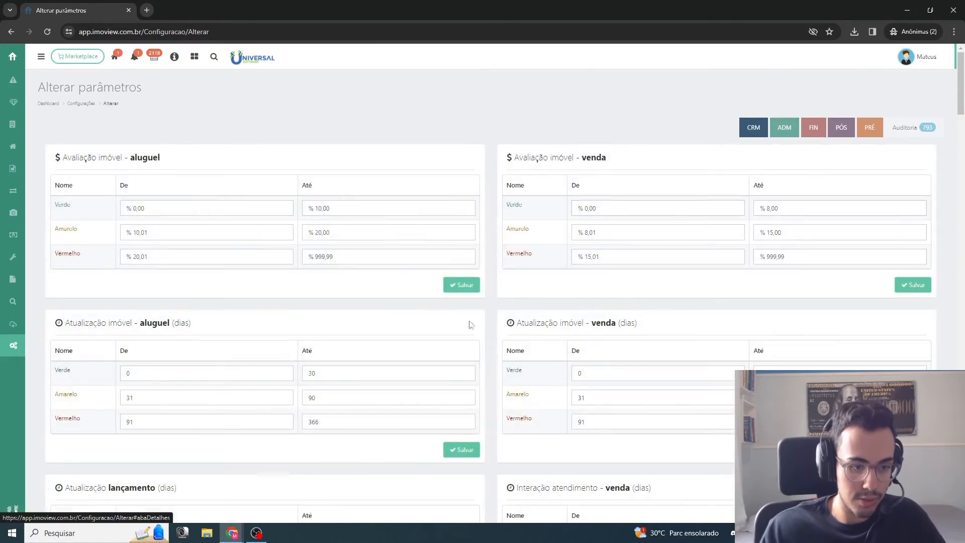
scroll(470, 324, "down", 15)
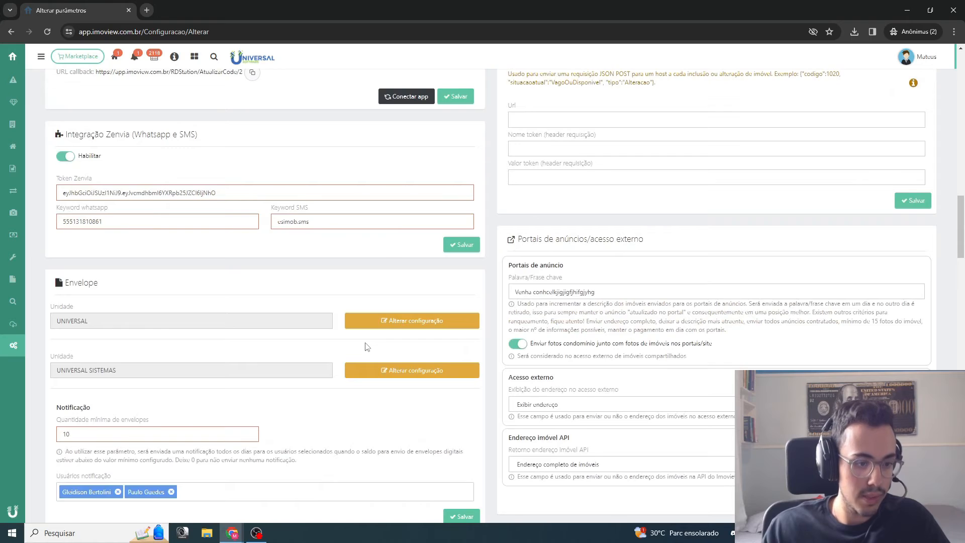
scroll(301, 301, "down", 4)
scroll(151, 251, "up", 2)
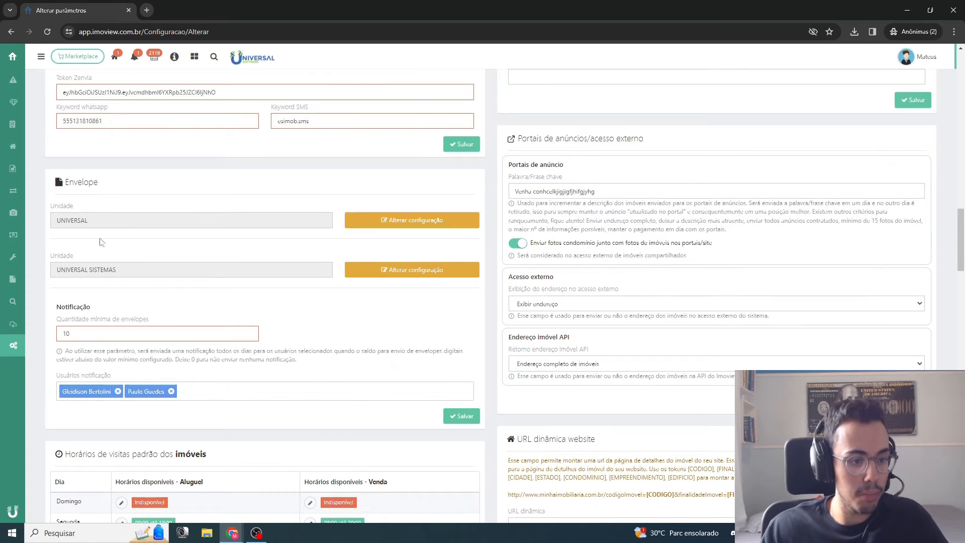
left_click_drag(57, 304, 65, 326)
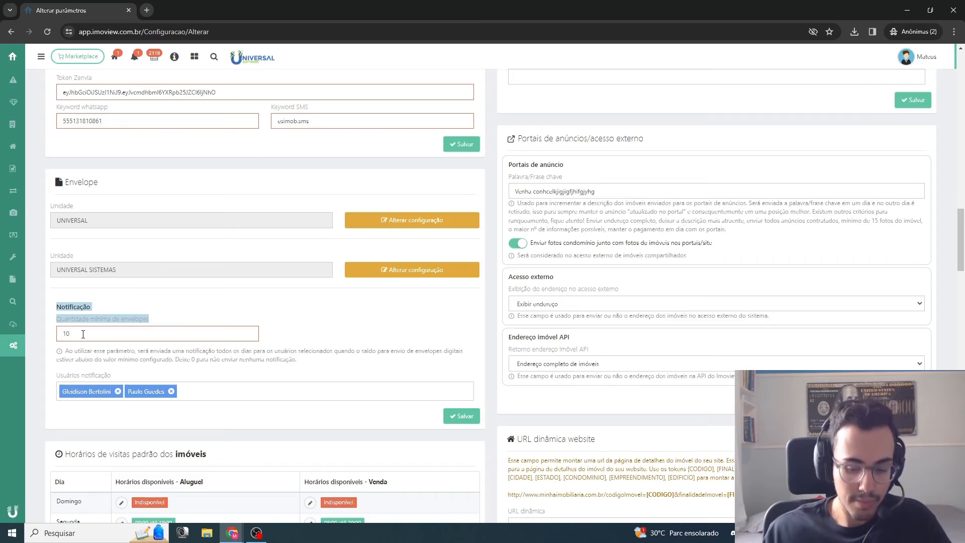
Switch to the ADM parameters and find the Valores padrão para contratos de aluguel section.
scroll(382, 346, "up", 10)
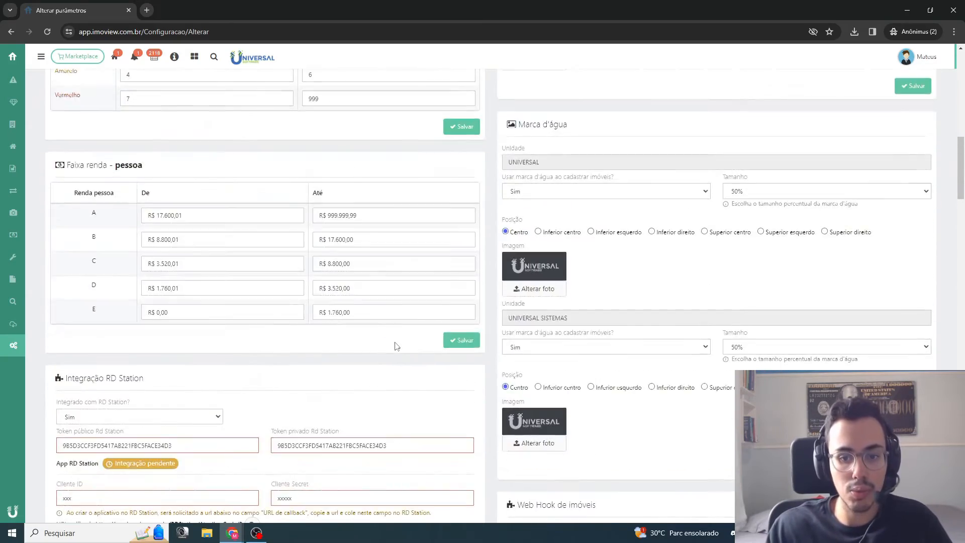
scroll(394, 346, "up", 10)
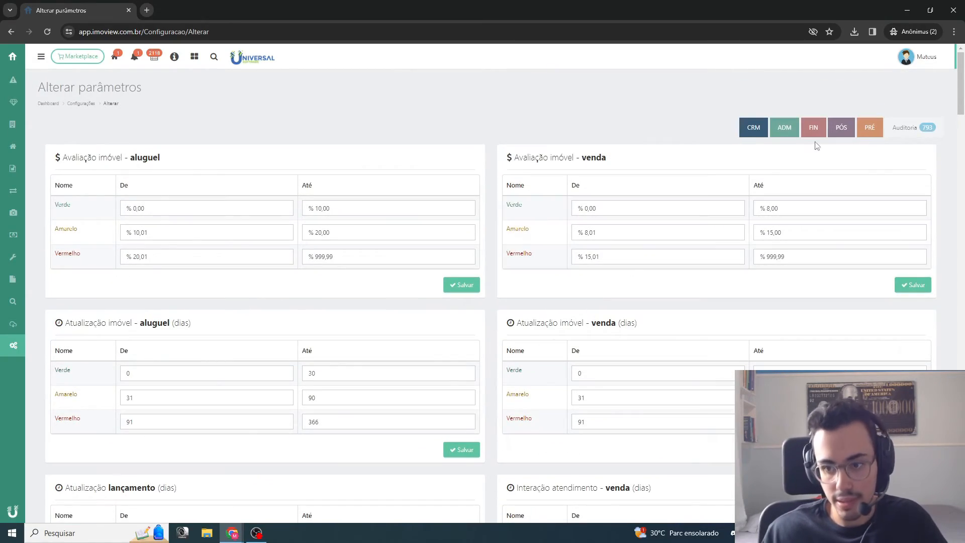
left_click(782, 129)
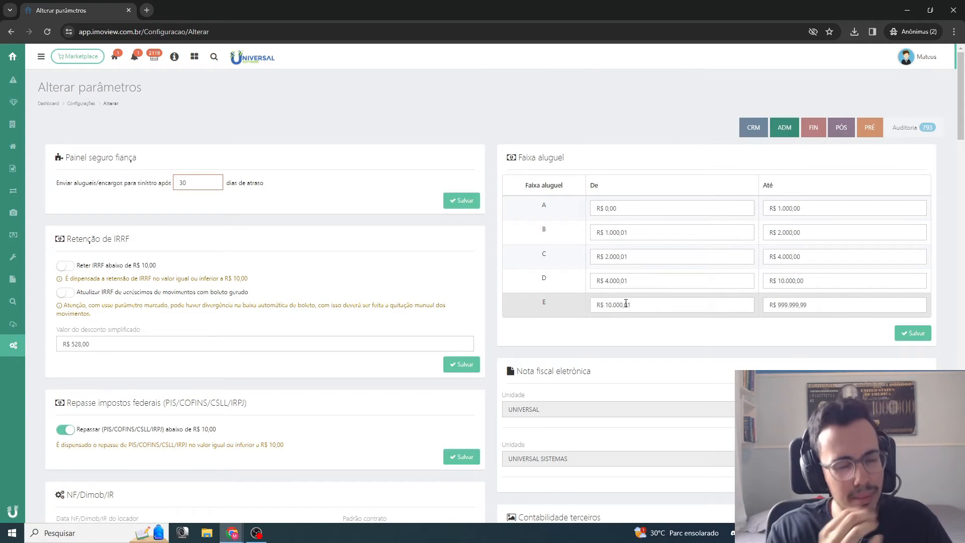
scroll(626, 304, "down", 15)
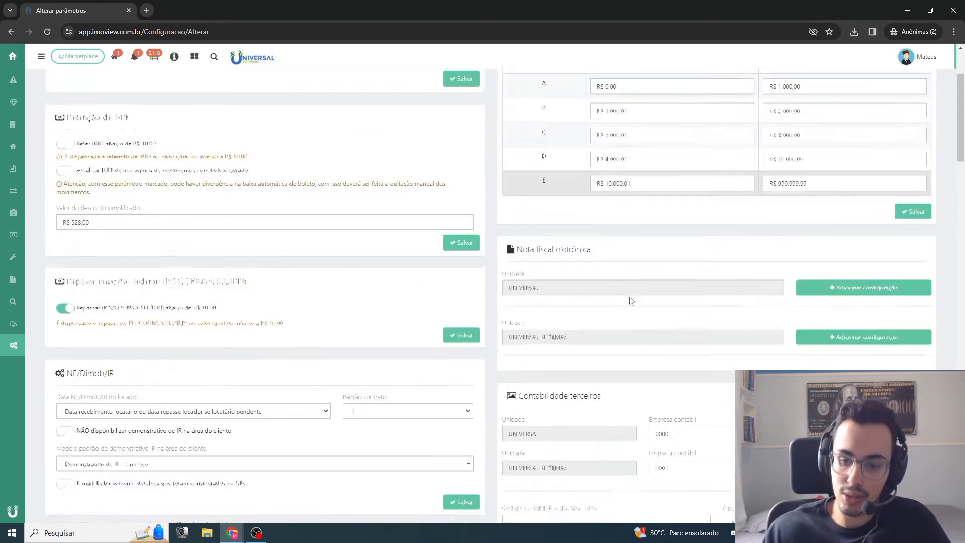
scroll(638, 315, "down", 15)
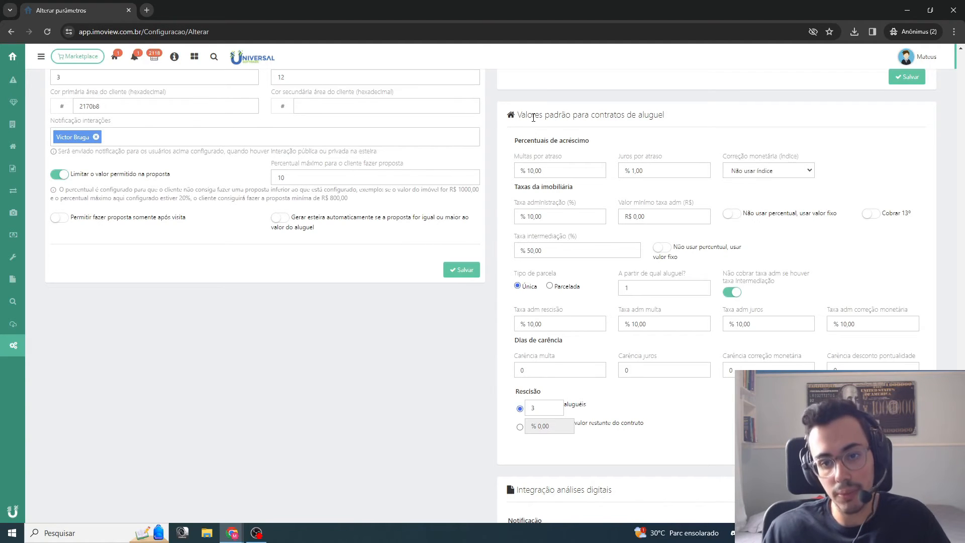
scroll(623, 166, "down", 1)
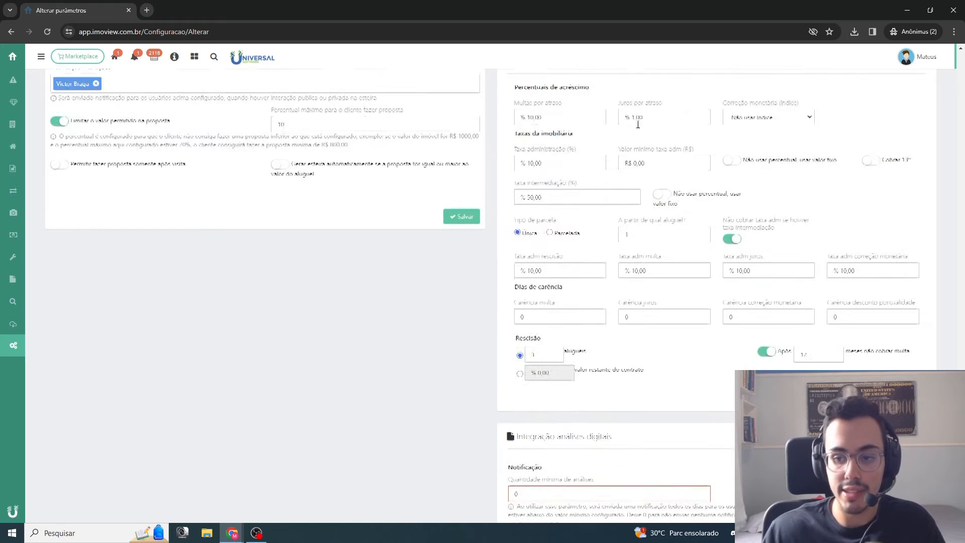
scroll(881, 301, "up", 1)
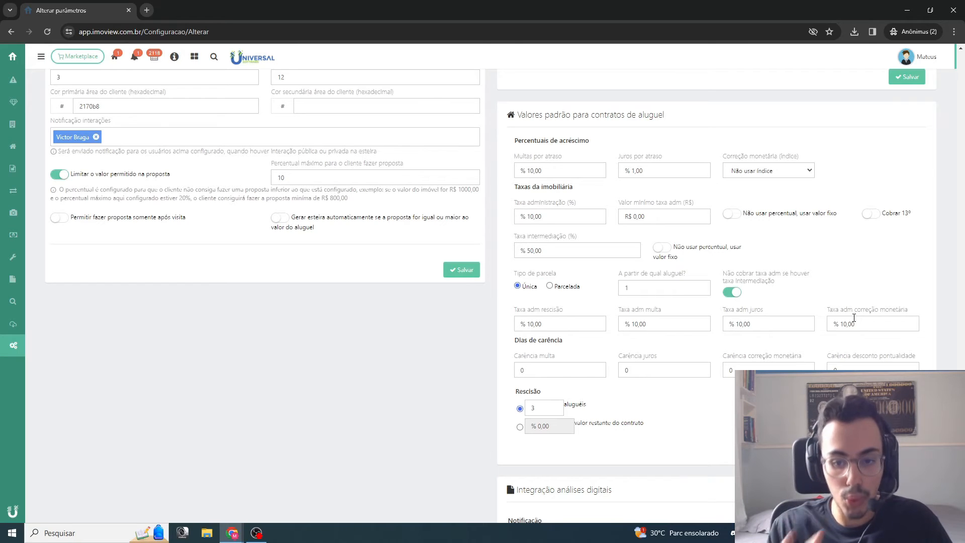
Examine the Taxa administração and Taxa intermediação fields among the default values for rental contracts.
left_click_drag(513, 201, 573, 202)
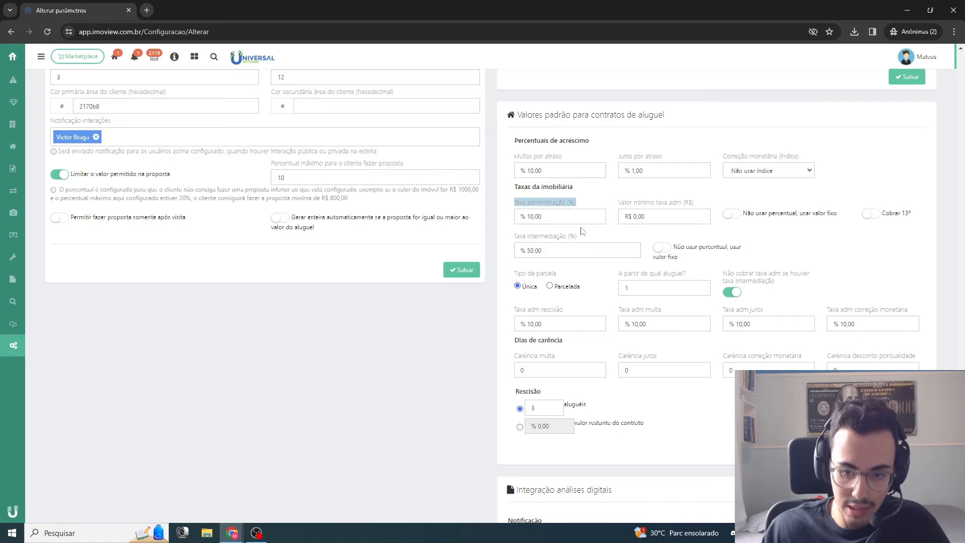
left_click_drag(584, 237, 516, 239)
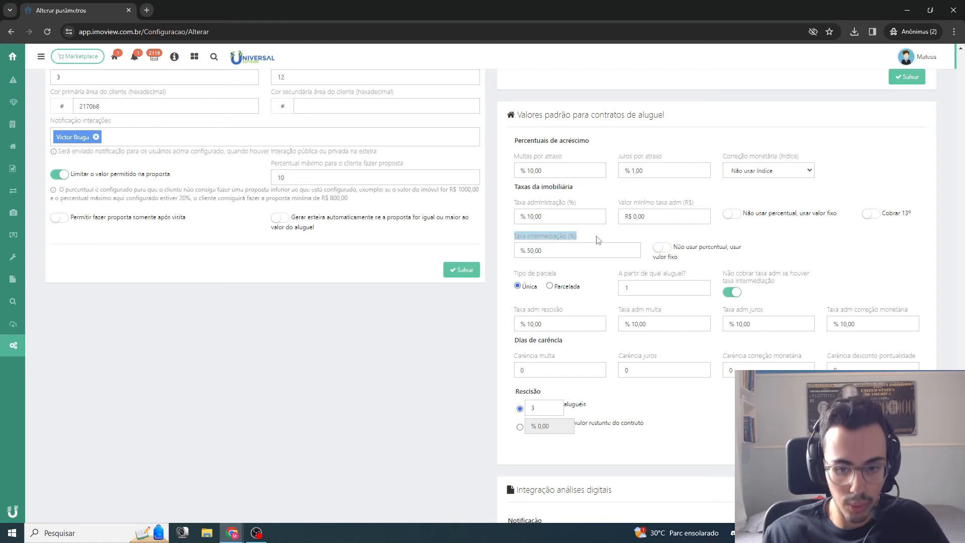
left_click_drag(514, 202, 576, 202)
left_click_drag(578, 236, 520, 239)
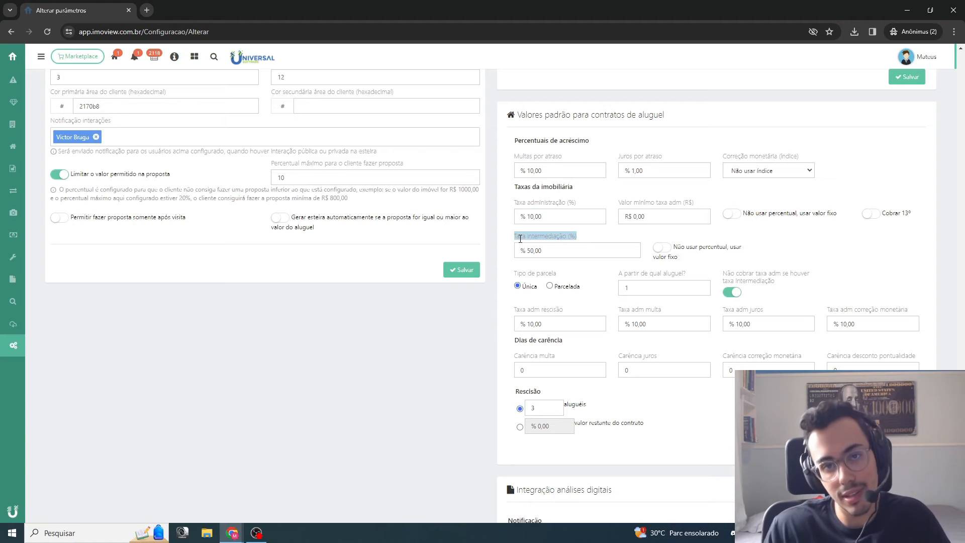
left_click_drag(514, 202, 514, 235)
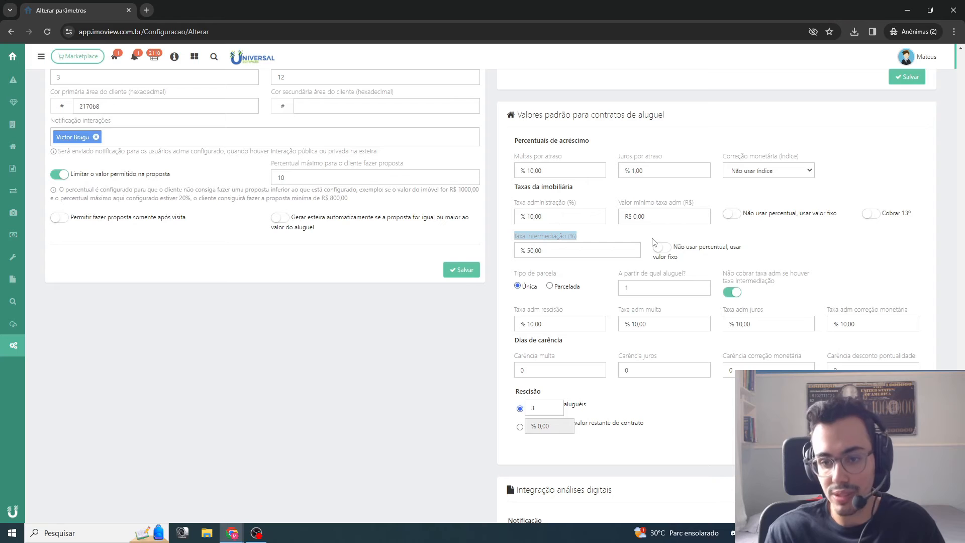
Open the rental contracts listing in a new tab, search without filters, and open the first listed contract's details in another tab.
right_click(13, 168)
left_click(40, 177)
left_click(244, 330)
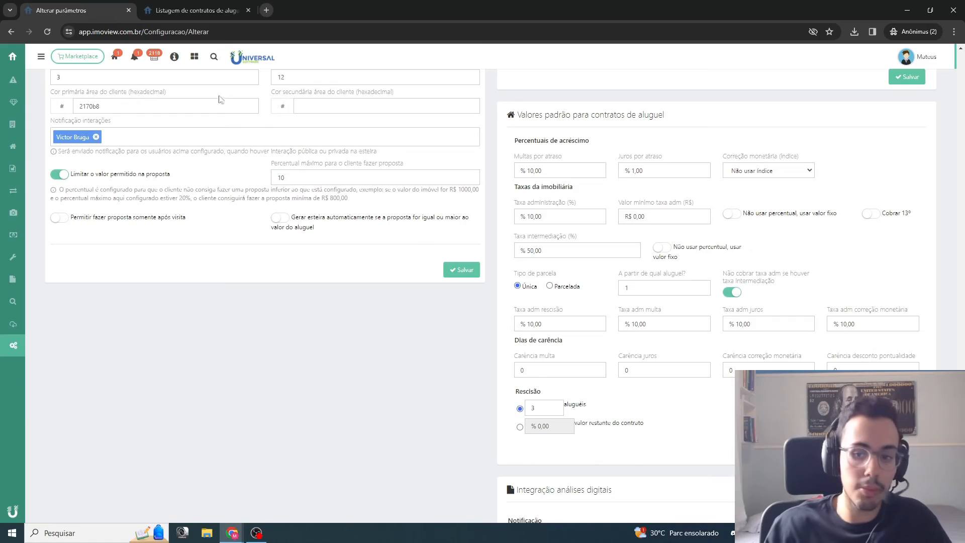
left_click(204, 4)
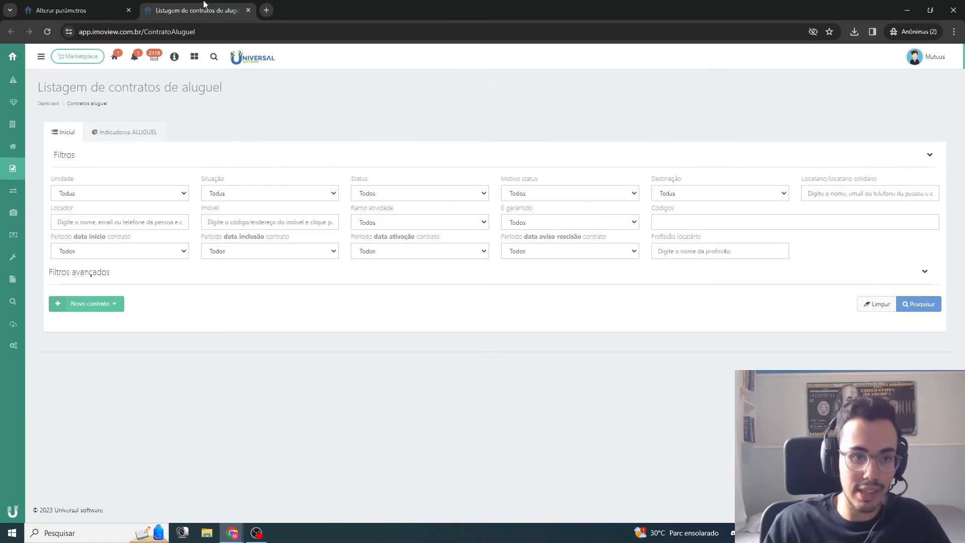
left_click(917, 305)
scroll(216, 190, "down", 5)
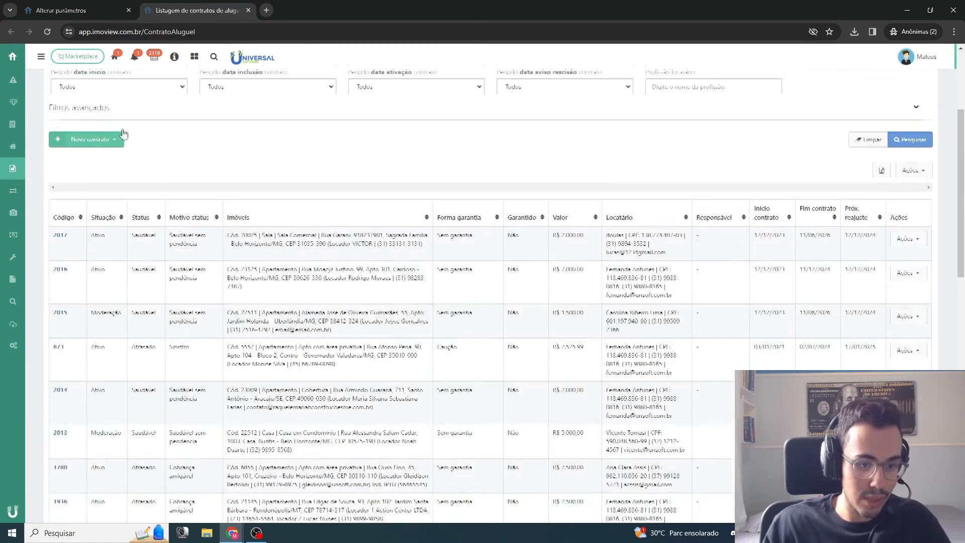
left_click(62, 146)
Examine the Cobrar 13º option in the ADM parameters and the matching field under Percentuais e taxas in the opened contract.
left_click(122, 5)
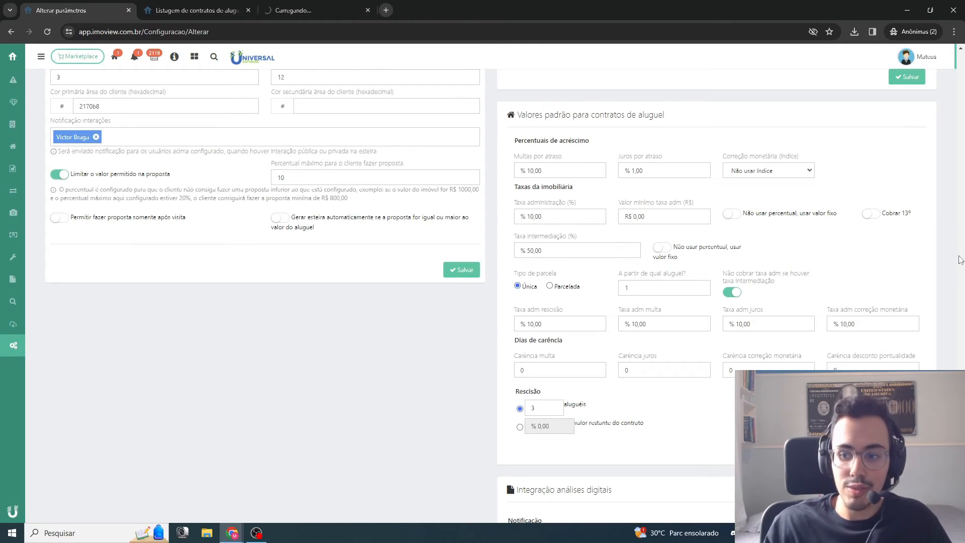
left_click_drag(917, 216, 882, 216)
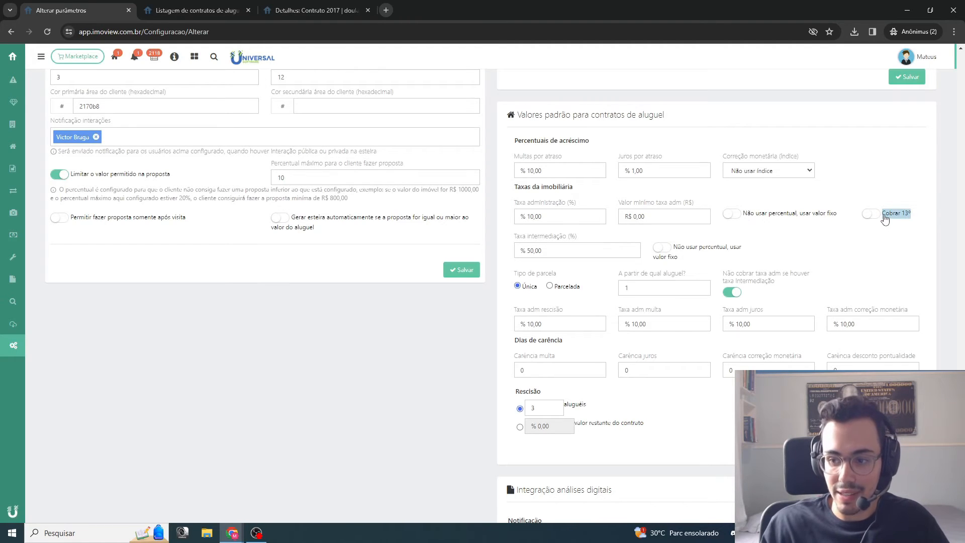
left_click(326, 11)
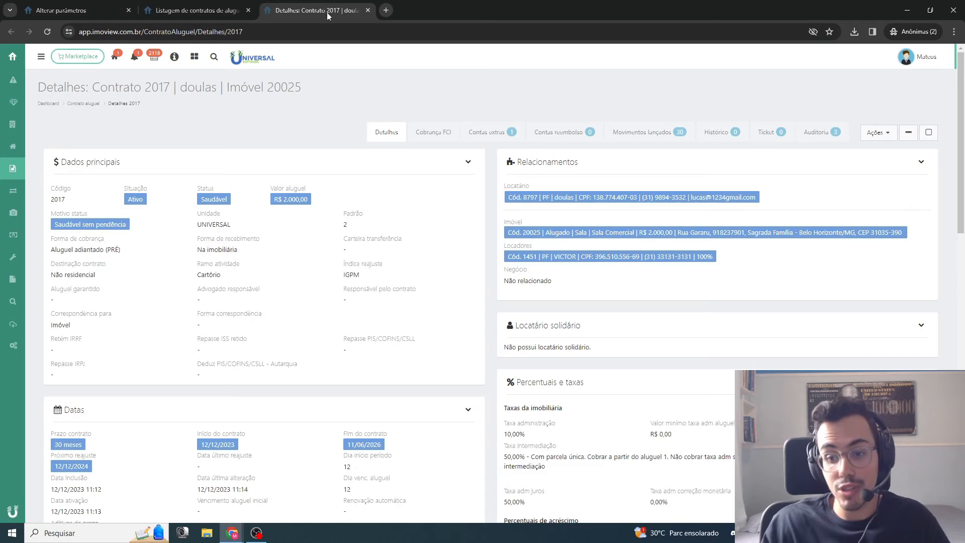
scroll(676, 208, "down", 2)
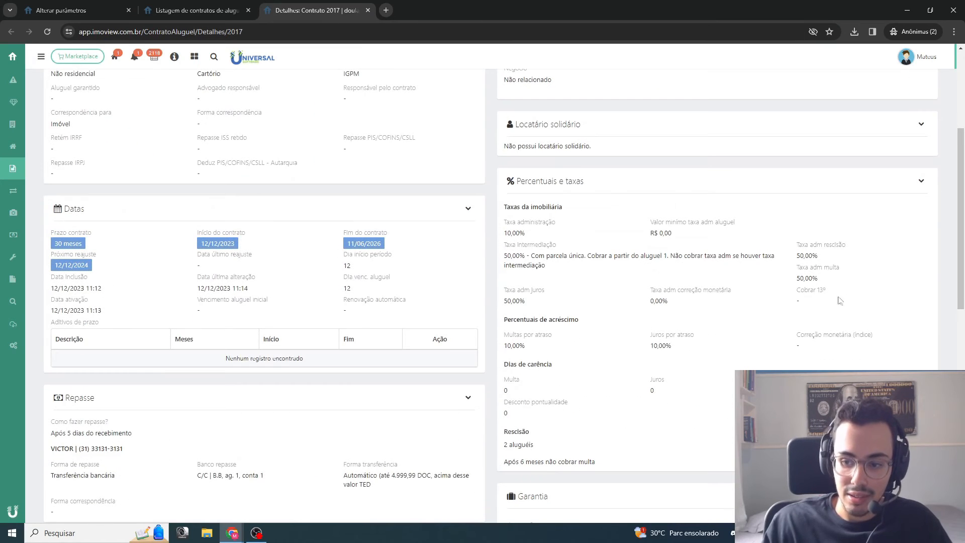
triple_click(797, 294)
triple_click(828, 303)
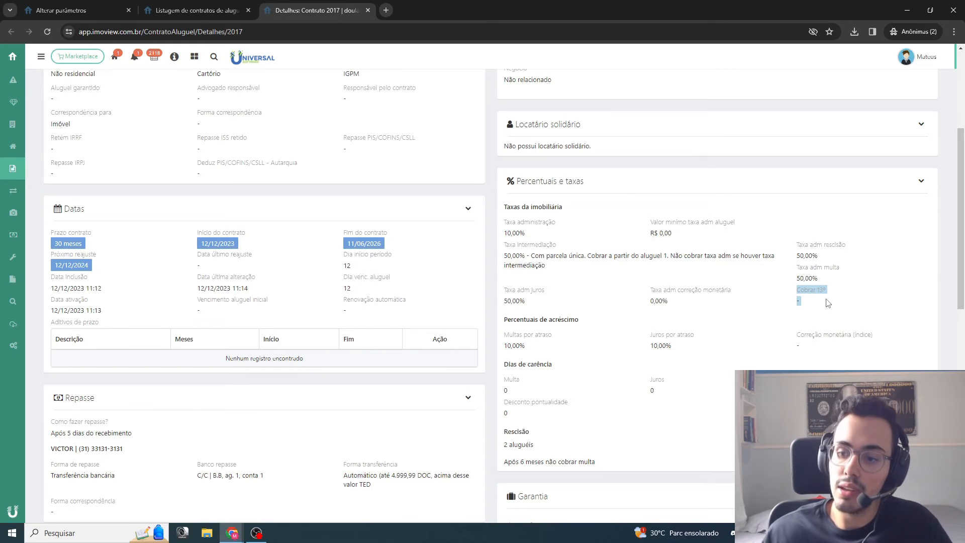
Start a new conta extra on the contract for the Locador, with Desconto pontualidade - 10.1.2.2 as its Plano de conta.
scroll(828, 303, "up", 4)
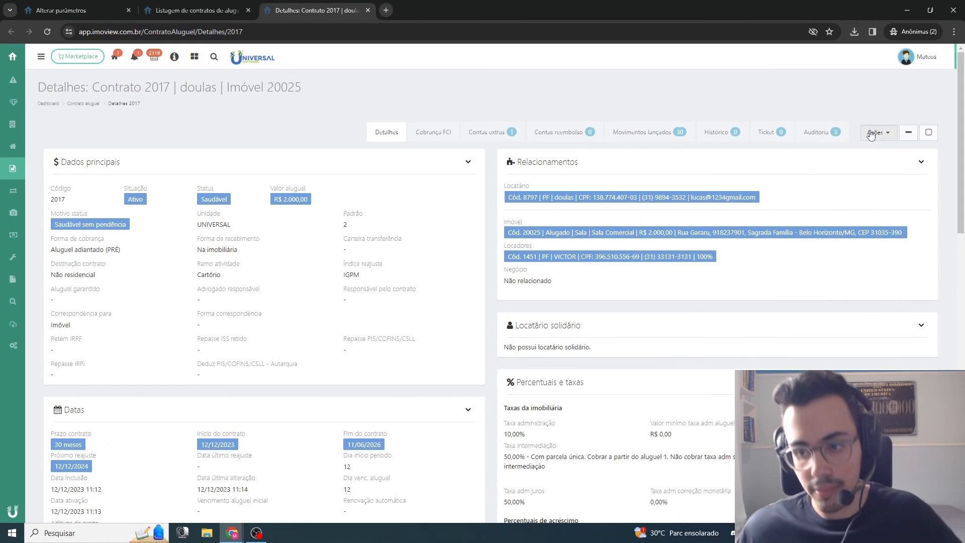
left_click(873, 132)
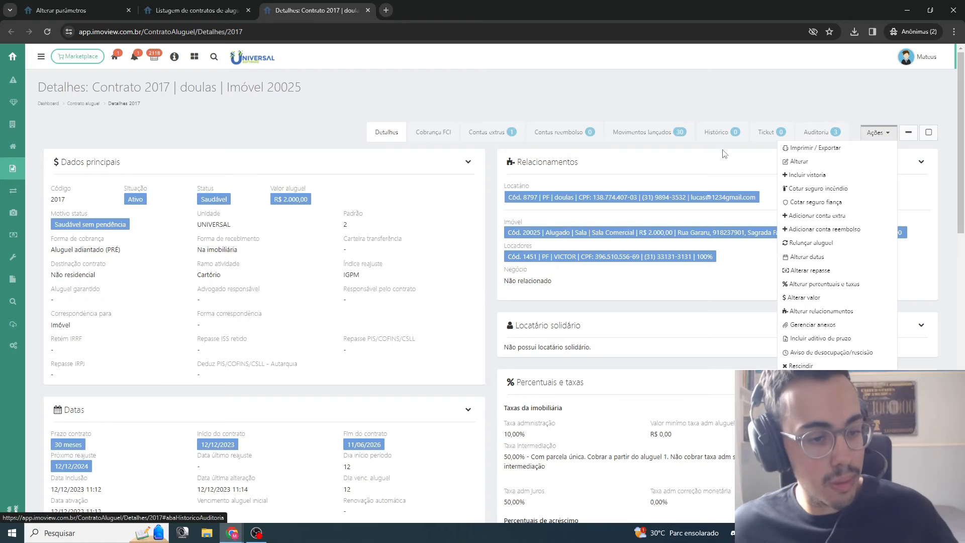
left_click(813, 215)
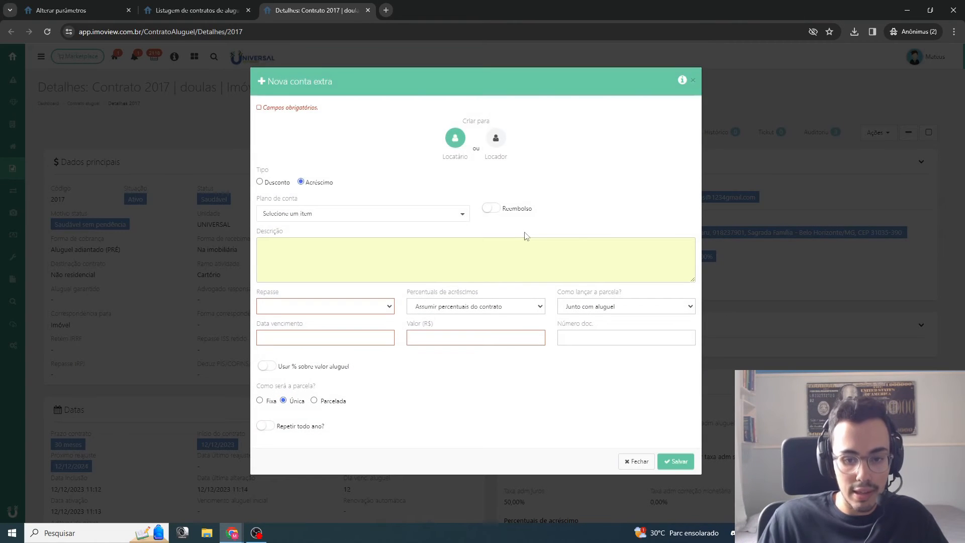
left_click(495, 141)
left_click(354, 211)
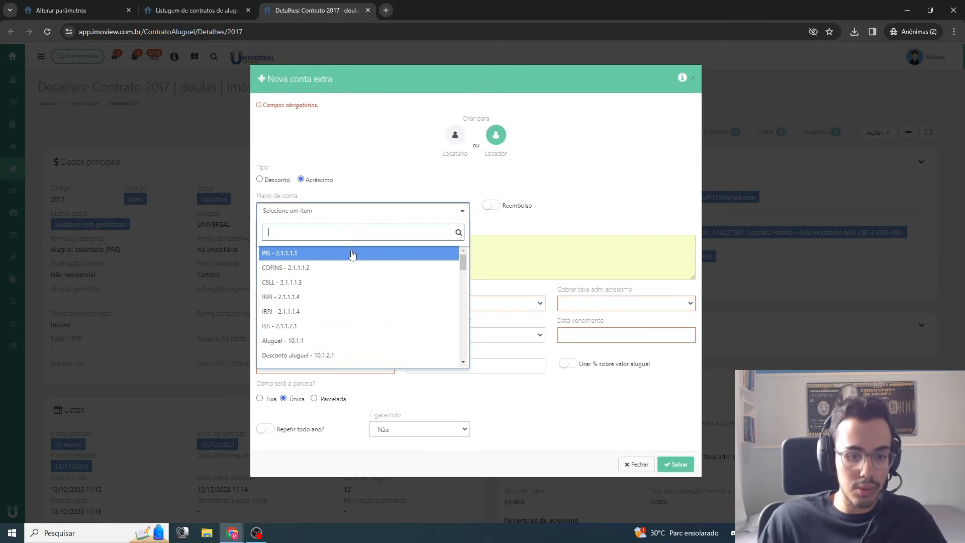
scroll(345, 276, "down", 1)
left_click(334, 318)
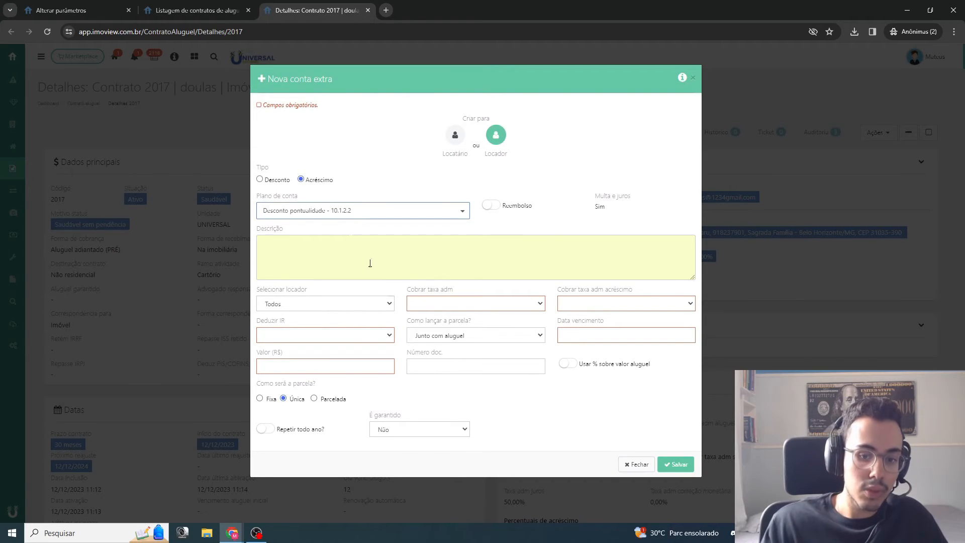
Set Cobrar taxa adm to SIM and enable Cobrar 13º for the conta extra, and close the form without saving.
left_click(445, 301)
left_click(442, 315)
left_click(442, 303)
left_click(440, 324)
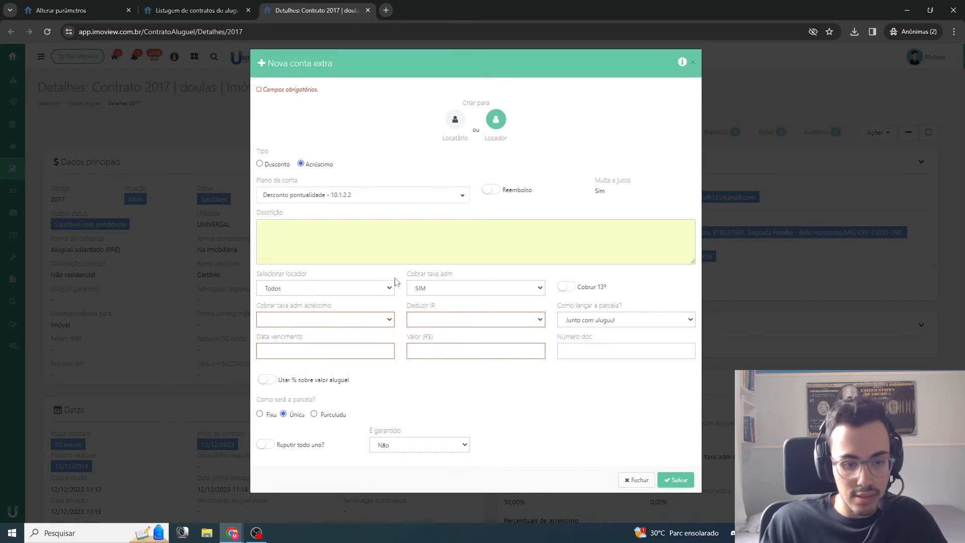
left_click_drag(617, 290, 566, 290)
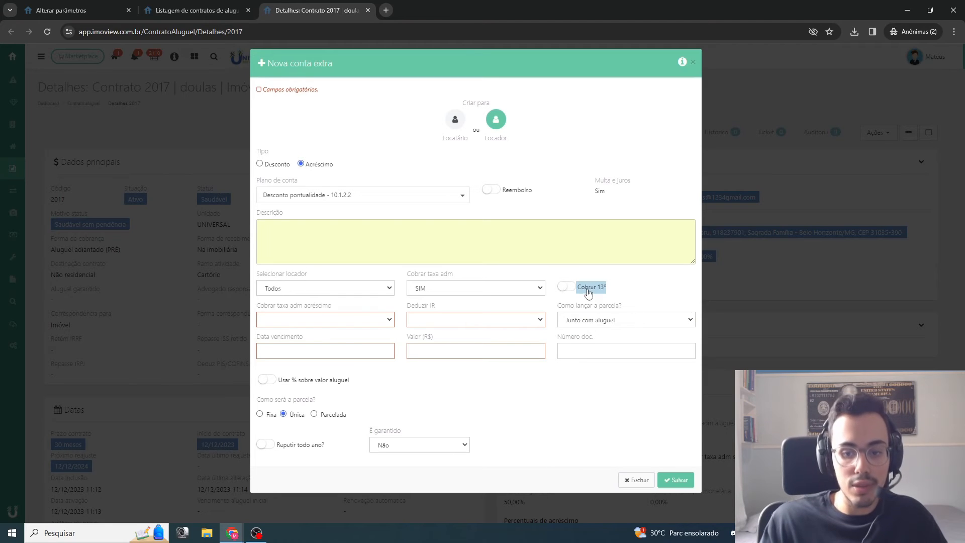
left_click(566, 288)
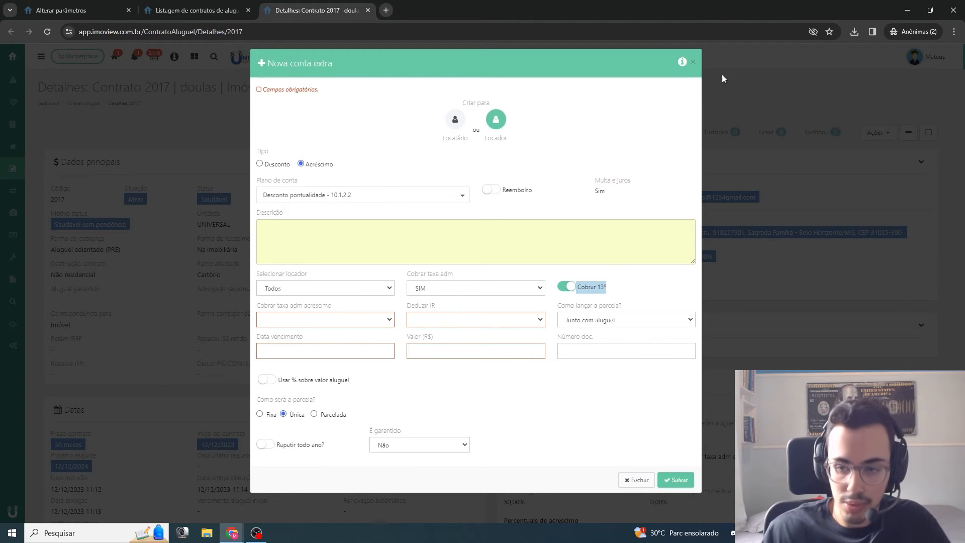
left_click(693, 66)
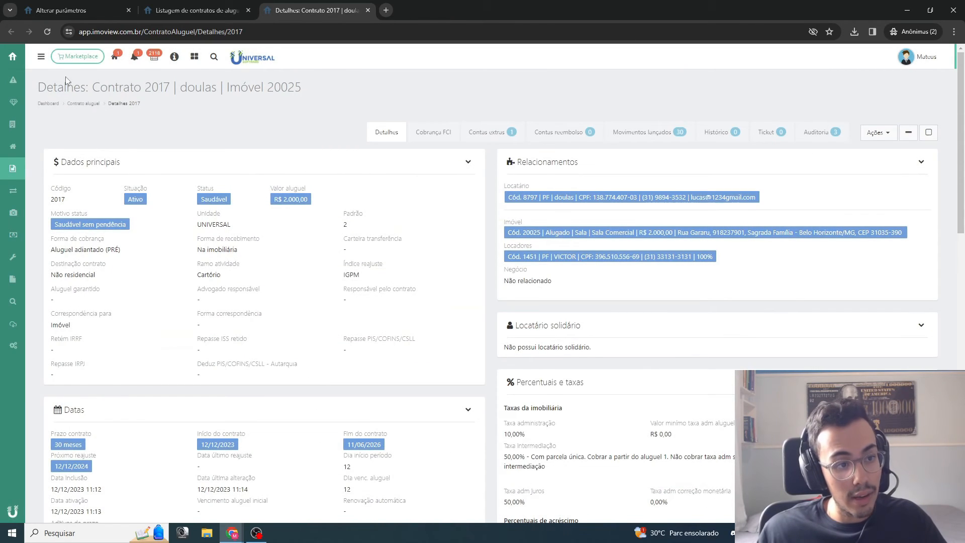
Open the CRM Listagem de atendimentos in a new tab and close the contract listing and contract details tabs.
left_click(41, 57)
middle_click(33, 76)
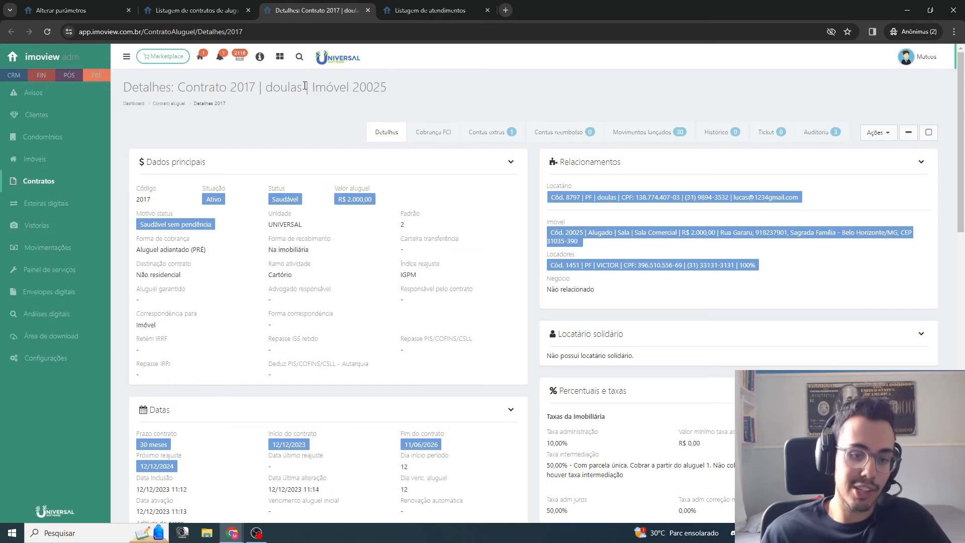
left_click(248, 10)
left_click(248, 10)
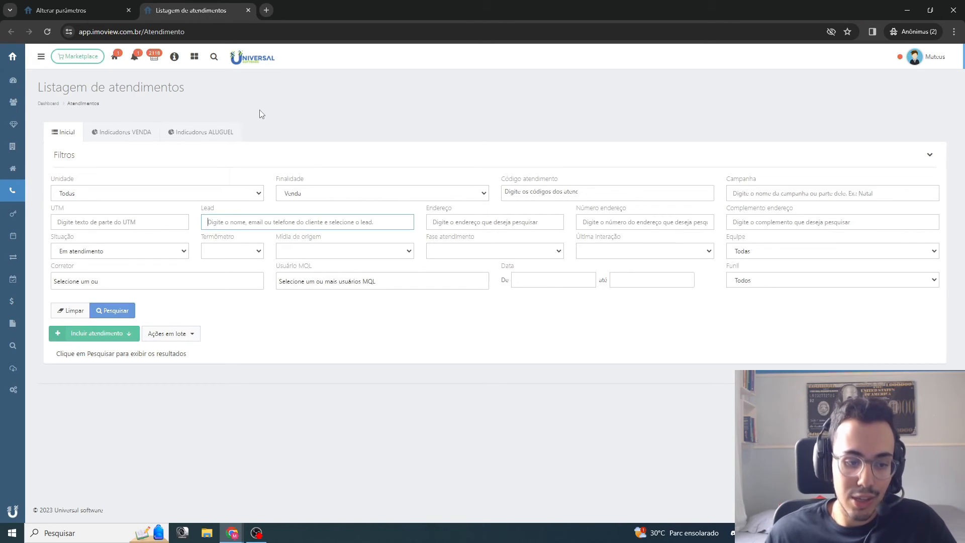
Search the atendimentos with the default filters, open the first listed one, and go to its Interações section.
left_click(126, 313)
scroll(509, 190, "down", 4)
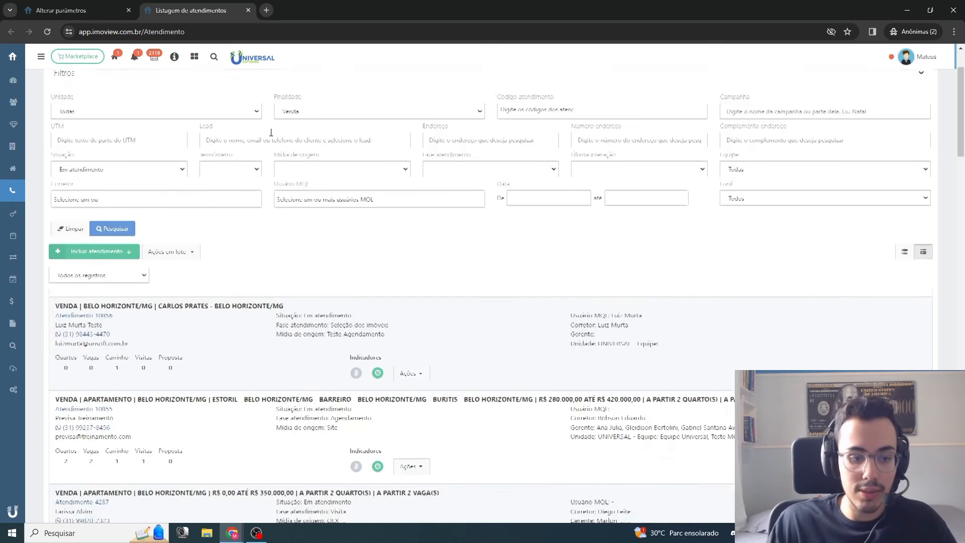
scroll(240, 135, "down", 1)
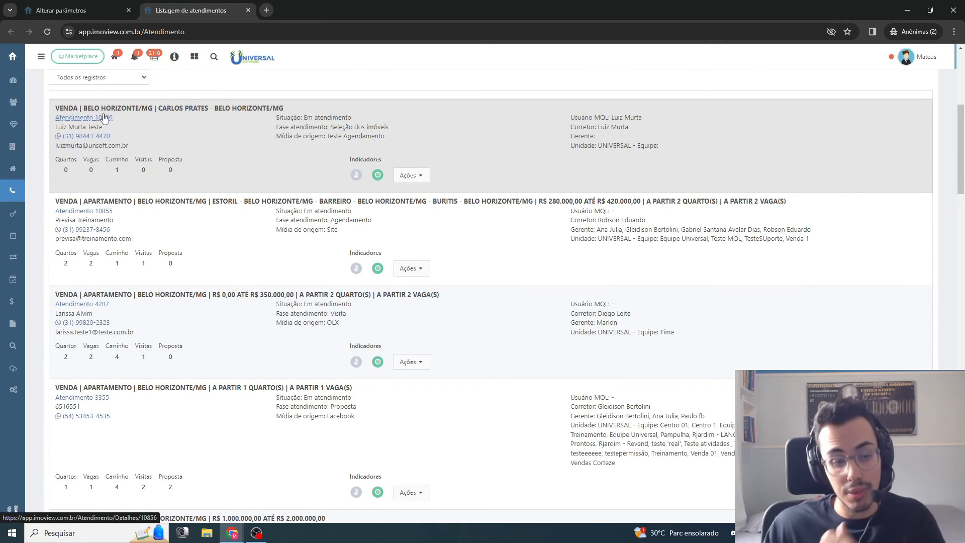
left_click(104, 117)
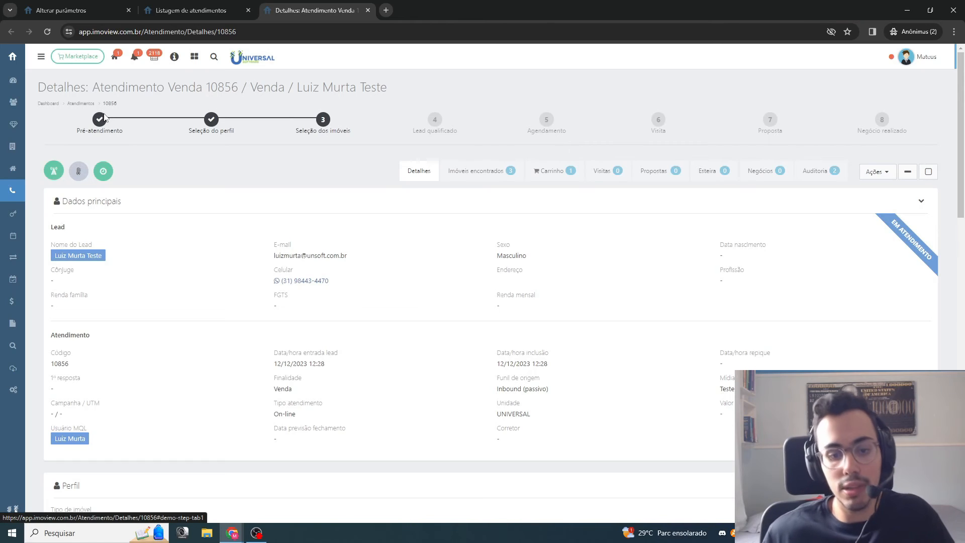
scroll(323, 157, "down", 15)
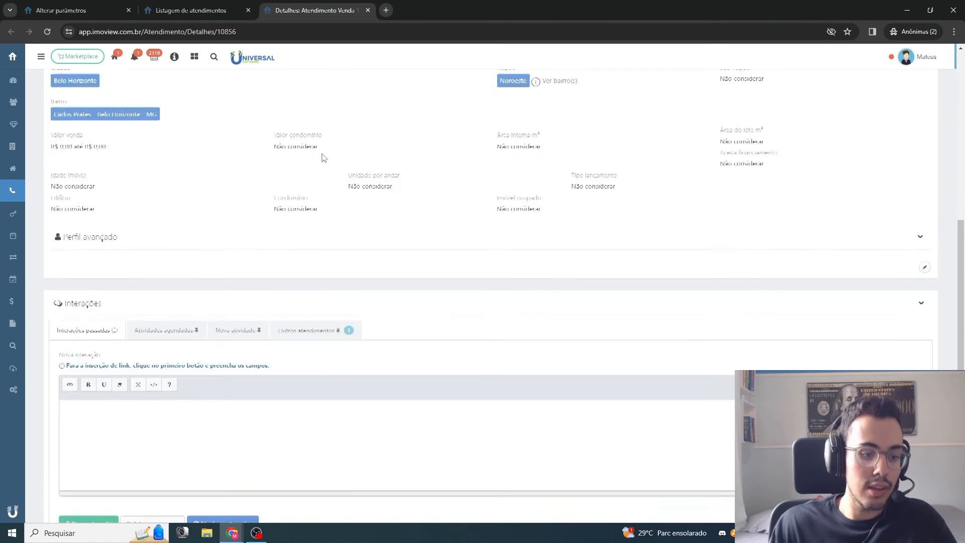
scroll(323, 157, "down", 2)
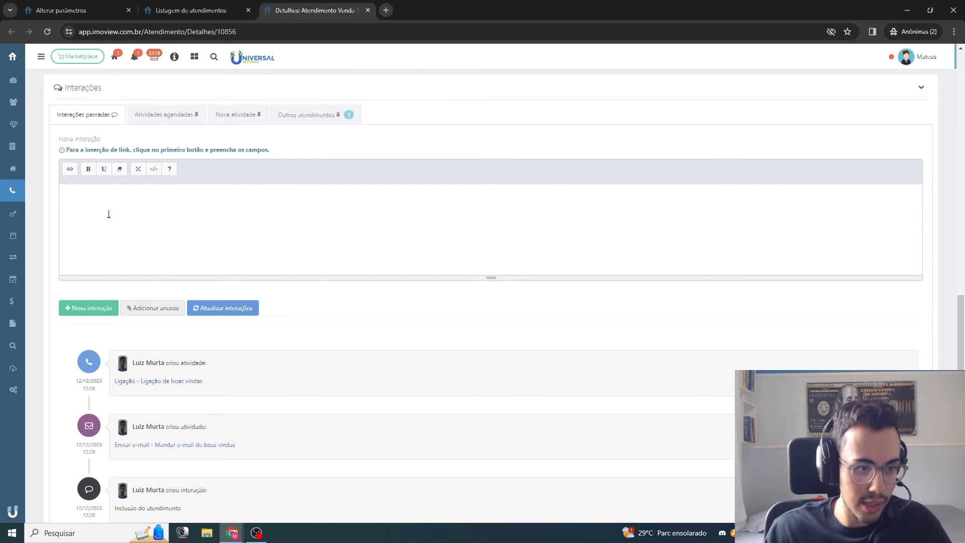
Open the Agenda in a new browser tab and switch to it.
left_click(193, 64)
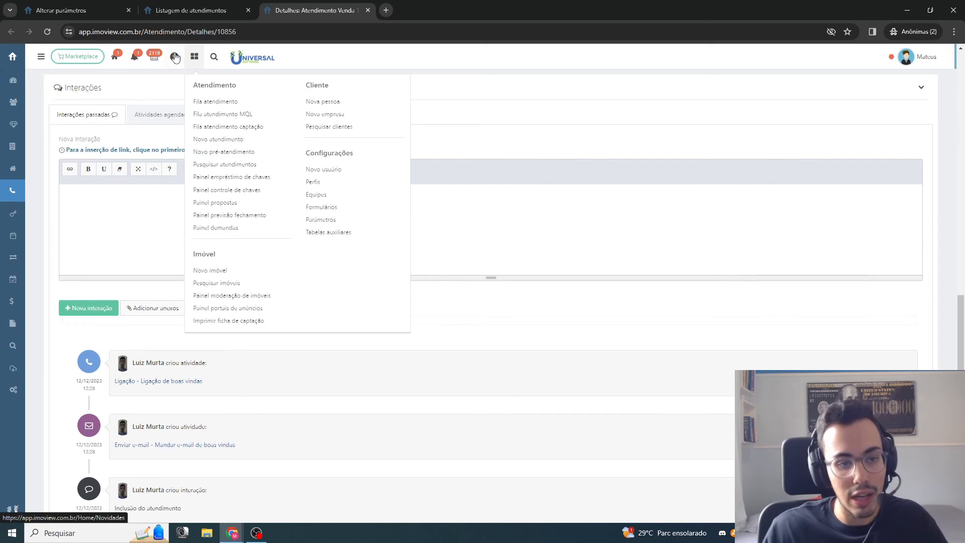
right_click(154, 58)
left_click(191, 67)
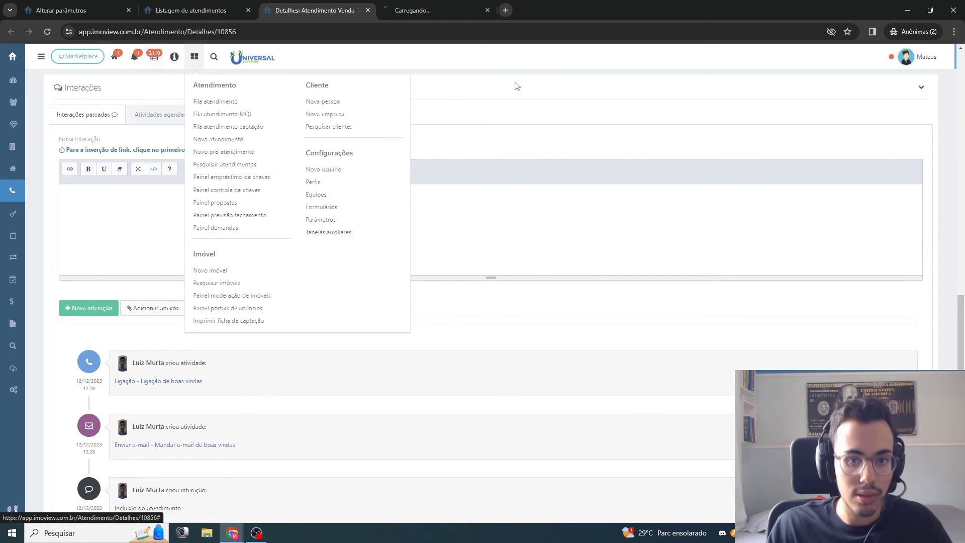
left_click(510, 84)
left_click(427, 9)
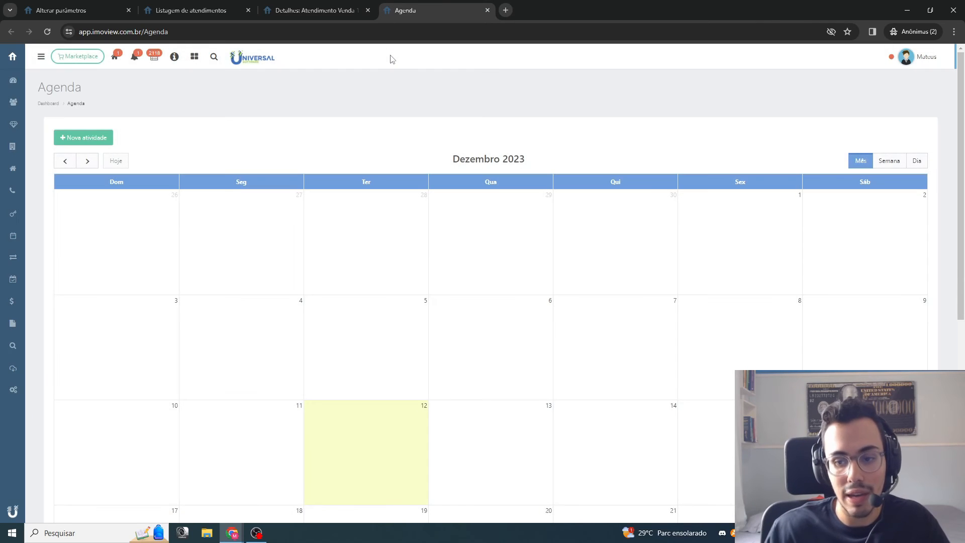
Create a new Ligação activity in the Agenda with the note "AAAA" and save it.
scroll(381, 80, "down", 2)
scroll(362, 97, "up", 2)
left_click(100, 139)
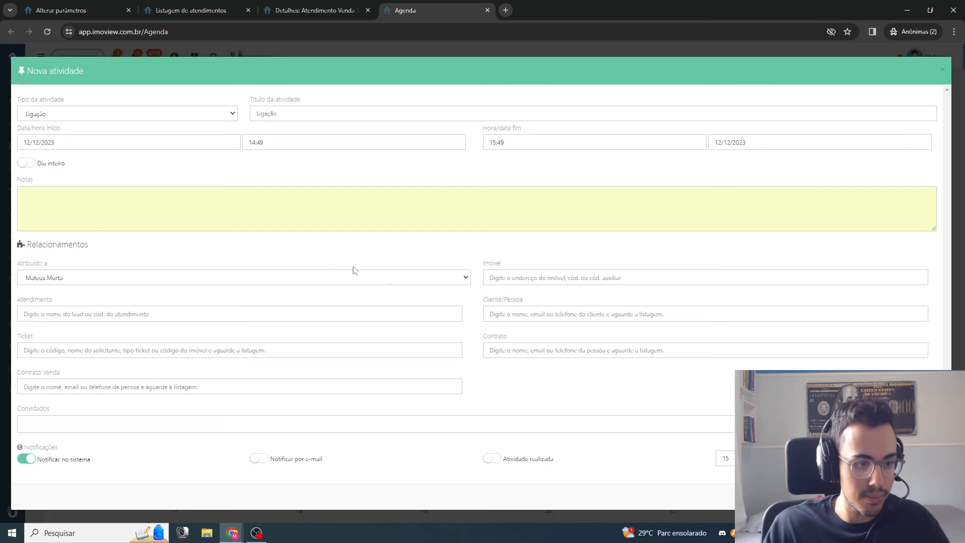
left_click(187, 215)
type("AAAA")
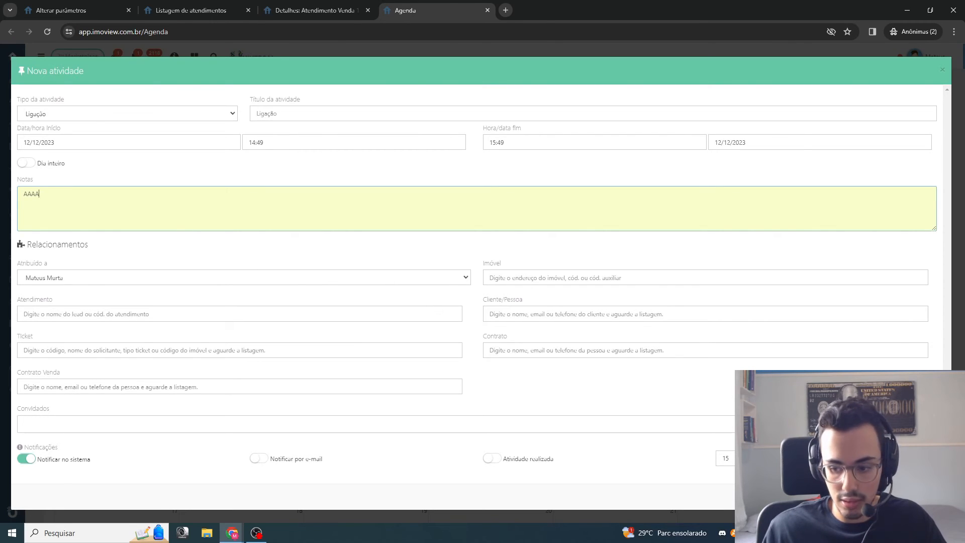
left_click(924, 497)
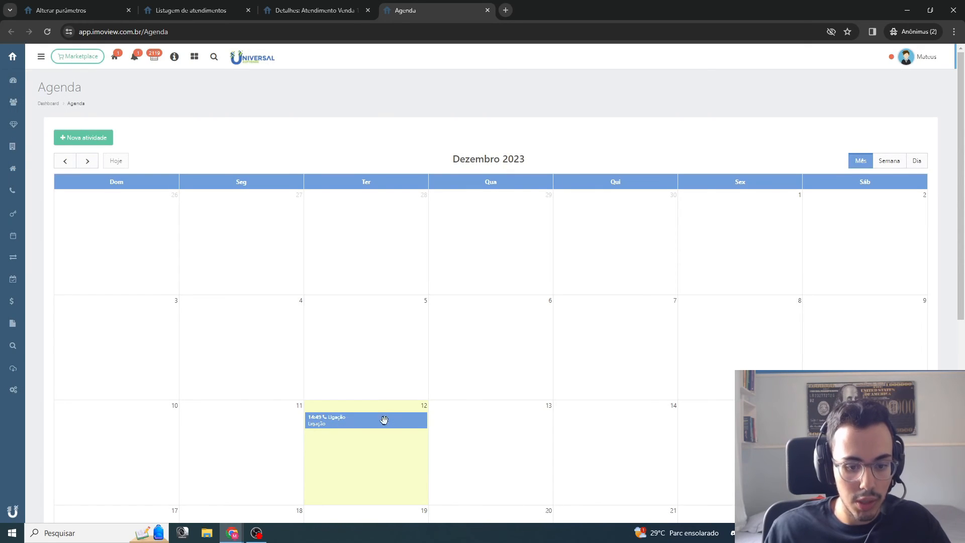
Open the Ligação activity on 12 December, review its notes and attachment options, and close it.
left_click(383, 419)
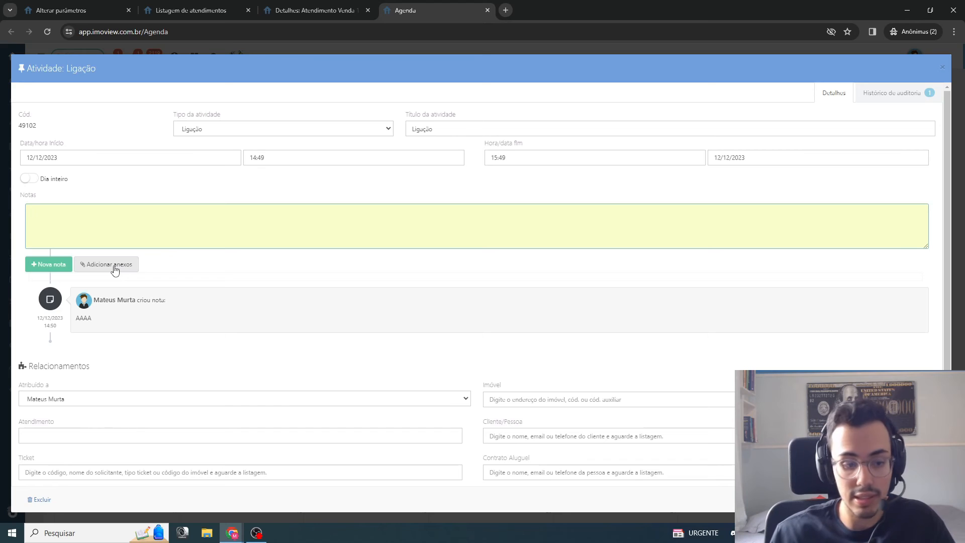
scroll(159, 263, "down", 2)
scroll(155, 265, "up", 1)
scroll(150, 263, "down", 1)
scroll(150, 263, "up", 2)
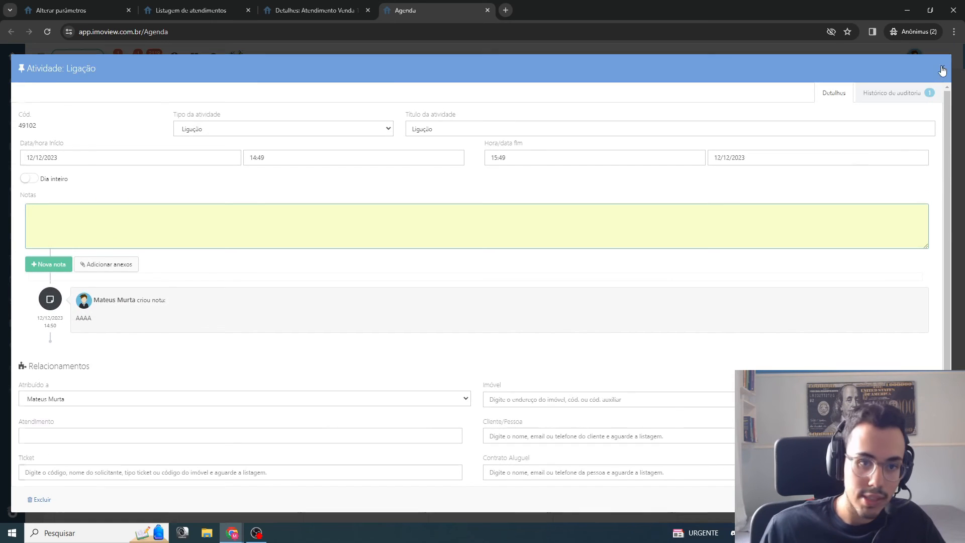
left_click(942, 67)
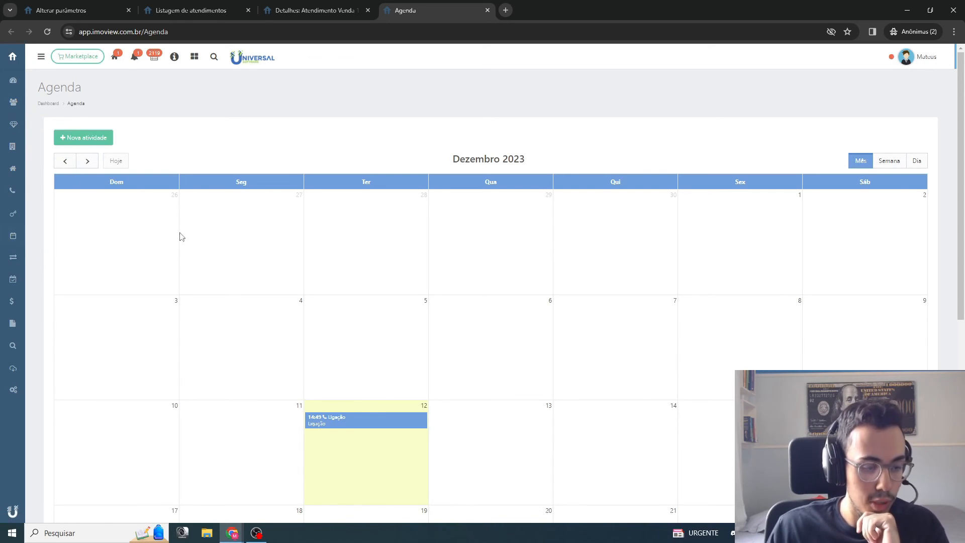
Open the Listagem de imóveis in a new tab and close the Agenda, atendimento details and atendimento listing tabs.
mouse_move(13, 168)
middle_click(48, 194)
left_click(488, 10)
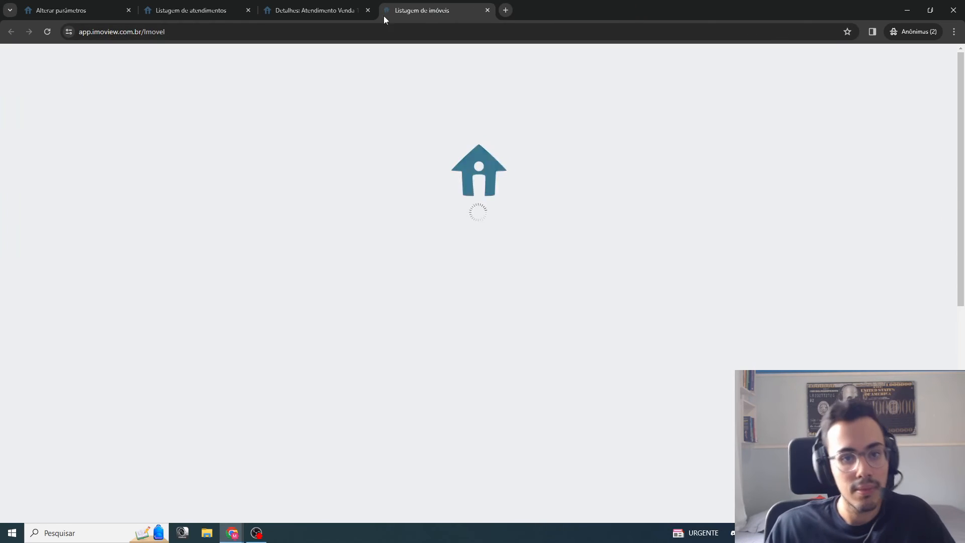
left_click(368, 10)
left_click(248, 10)
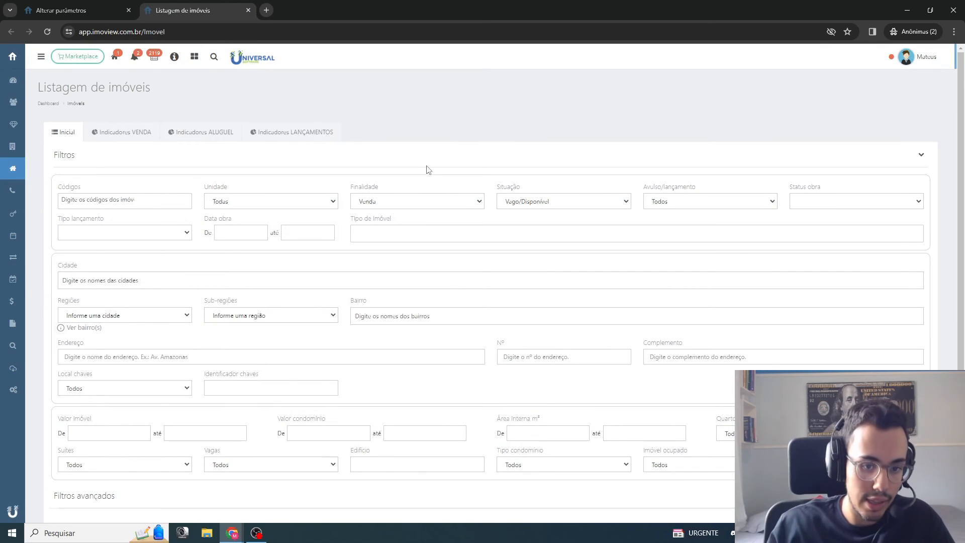
Open the details of property 23136, the Casa em Condomínio in Vila Limeirânea, from the listing.
scroll(428, 169, "down", 2)
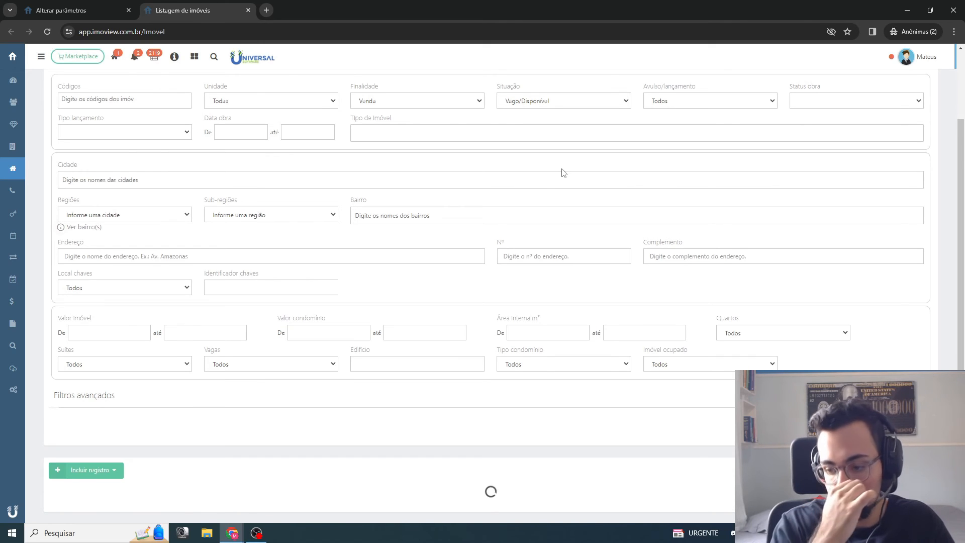
scroll(563, 172, "down", 2)
scroll(563, 173, "down", 6)
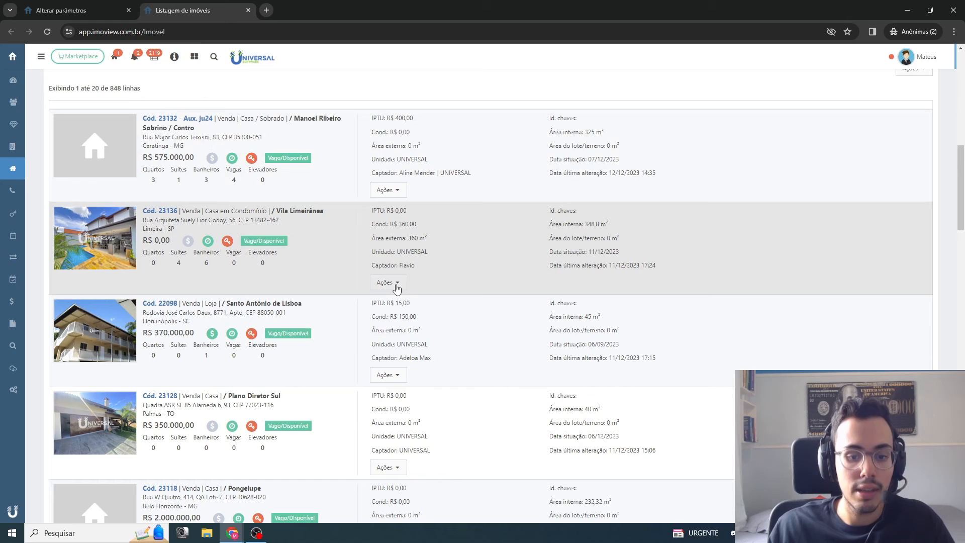
left_click(386, 282)
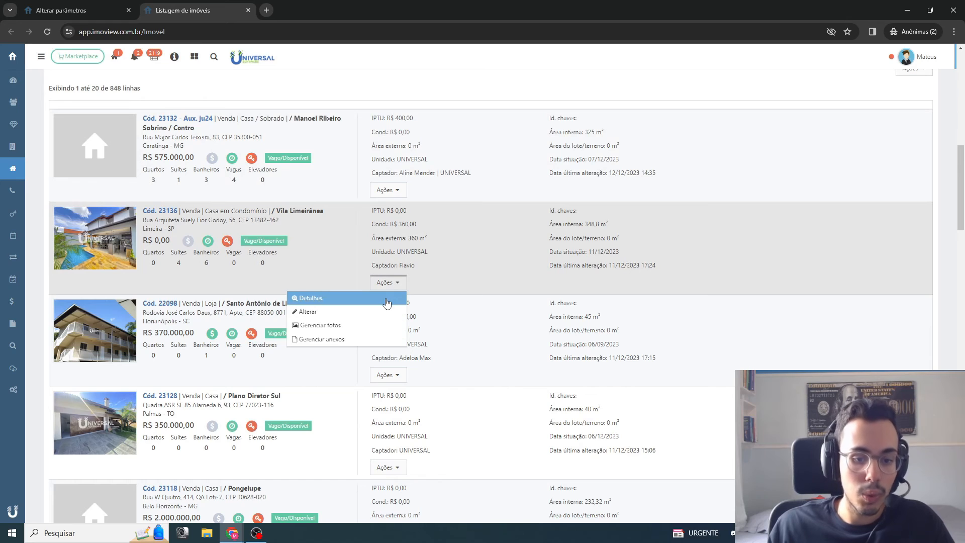
left_click(386, 299)
left_click(323, 9)
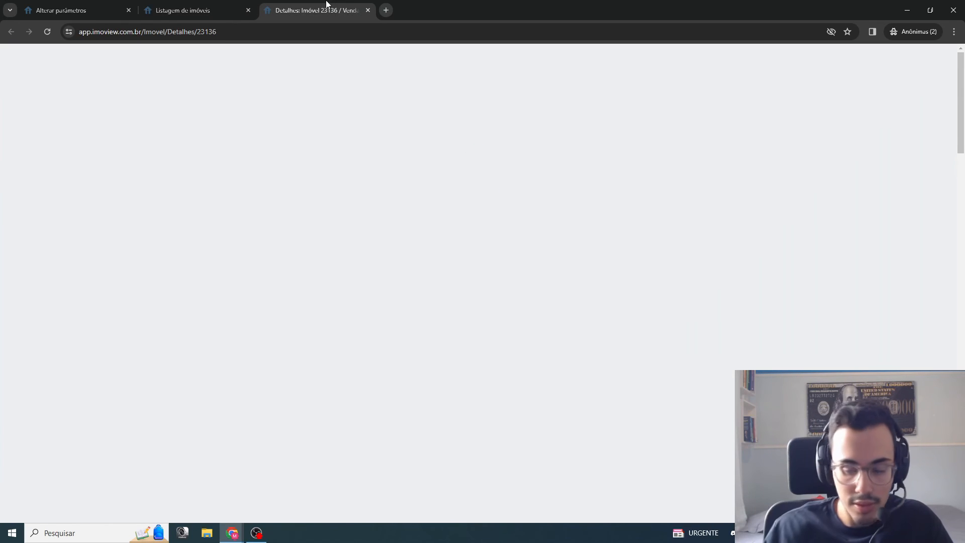
Check the Aceita permuta field and the property type in the property's details.
scroll(478, 146, "down", 2)
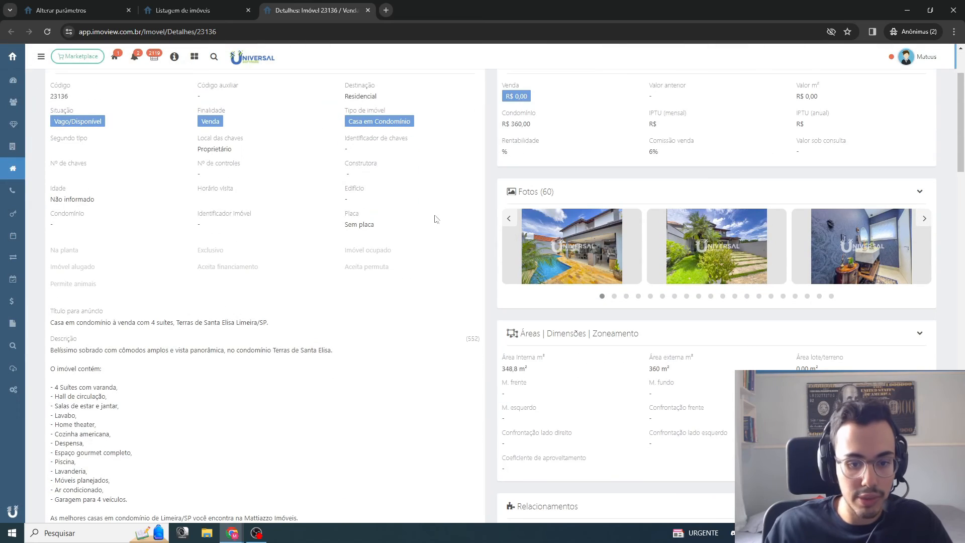
left_click_drag(389, 270, 340, 273)
left_click(397, 274)
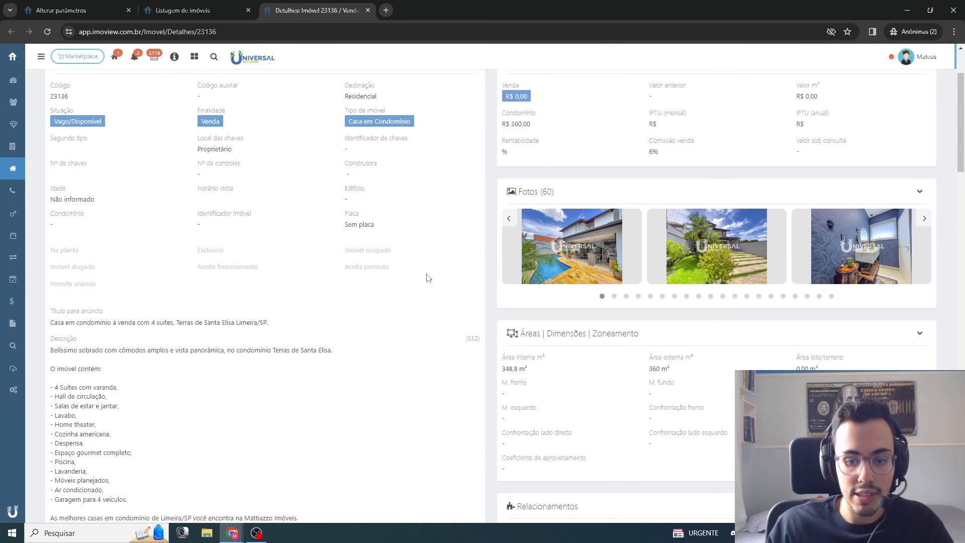
scroll(422, 276, "up", 2)
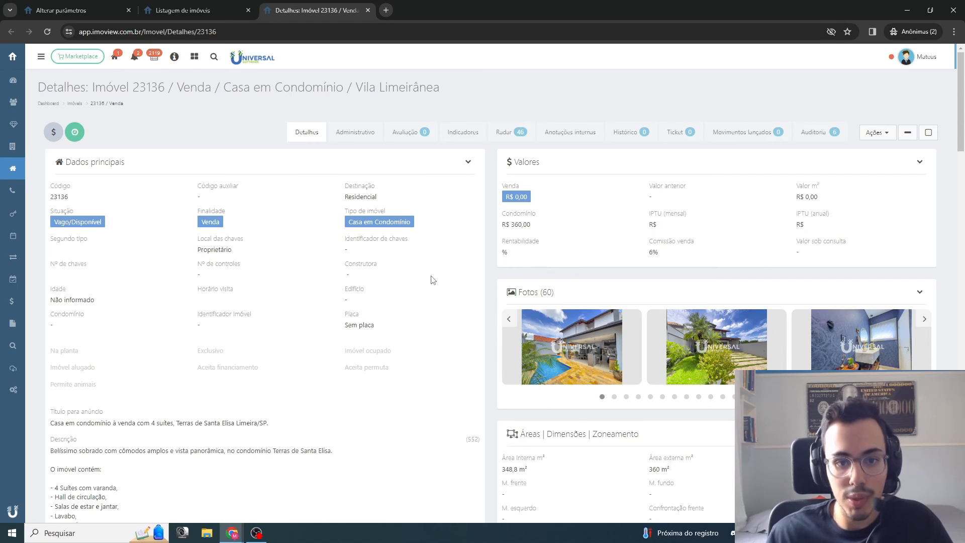
left_click_drag(223, 87, 343, 87)
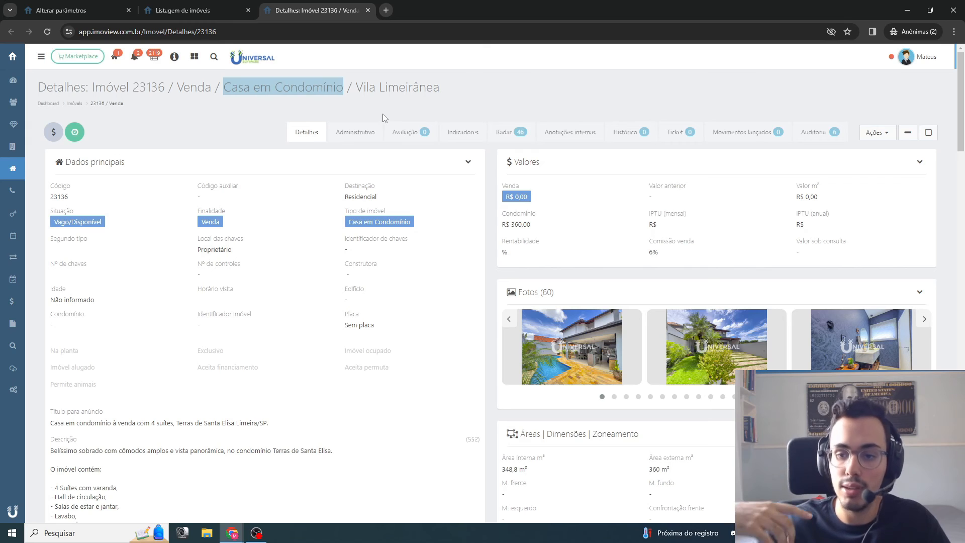
Open property 23136 for editing and enable Aceita permuta.
left_click(878, 133)
left_click(871, 162)
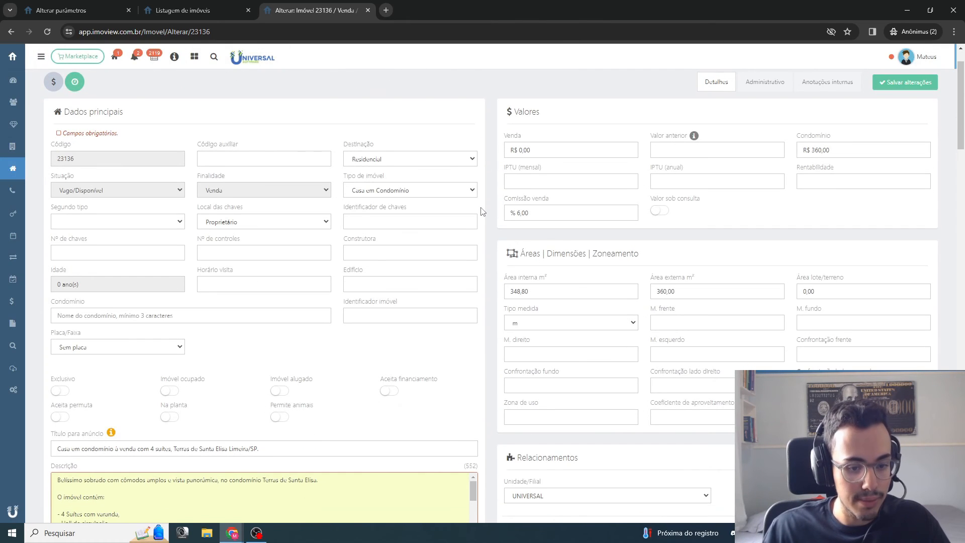
left_click(60, 417)
scroll(121, 358, "down", 2)
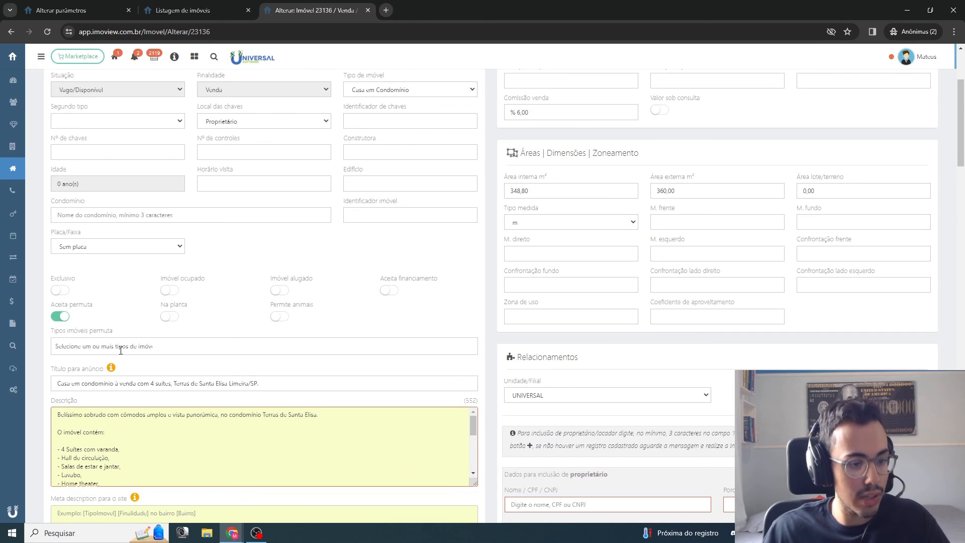
Add Apartamento and Casa as the Tipos imóveis permuta and save the property's changes.
left_click(121, 350)
left_click_drag(60, 332, 104, 331)
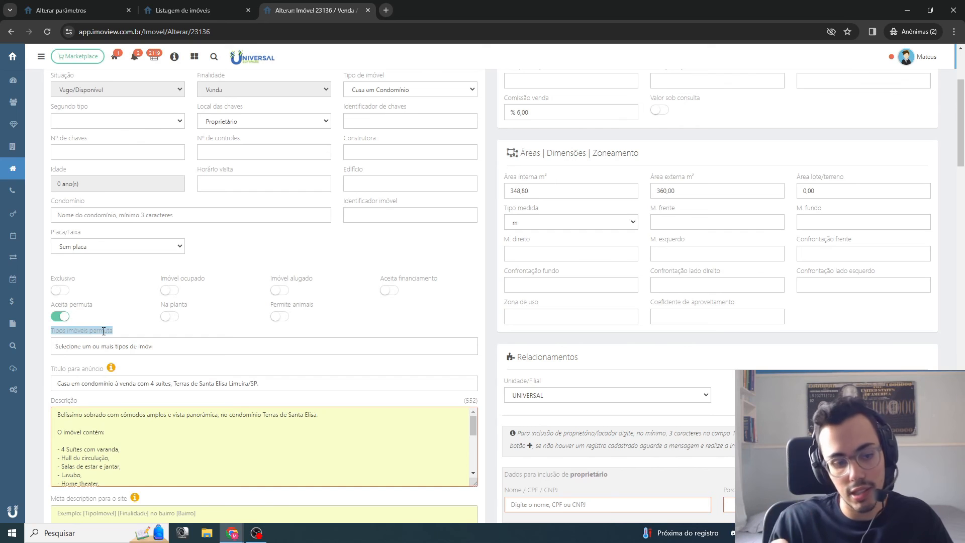
left_click(104, 331)
left_click(103, 362)
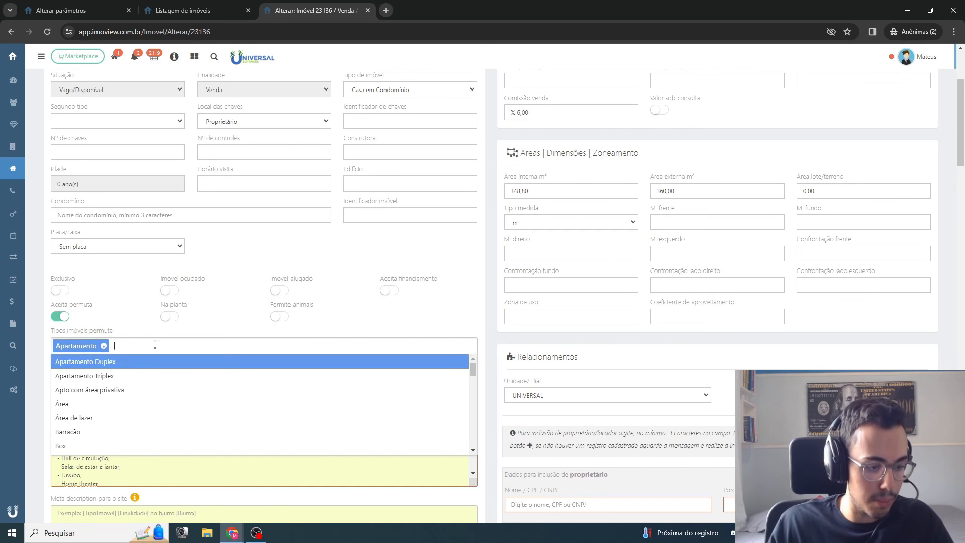
scroll(104, 397, "down", 1)
left_click(104, 409)
left_click(242, 326)
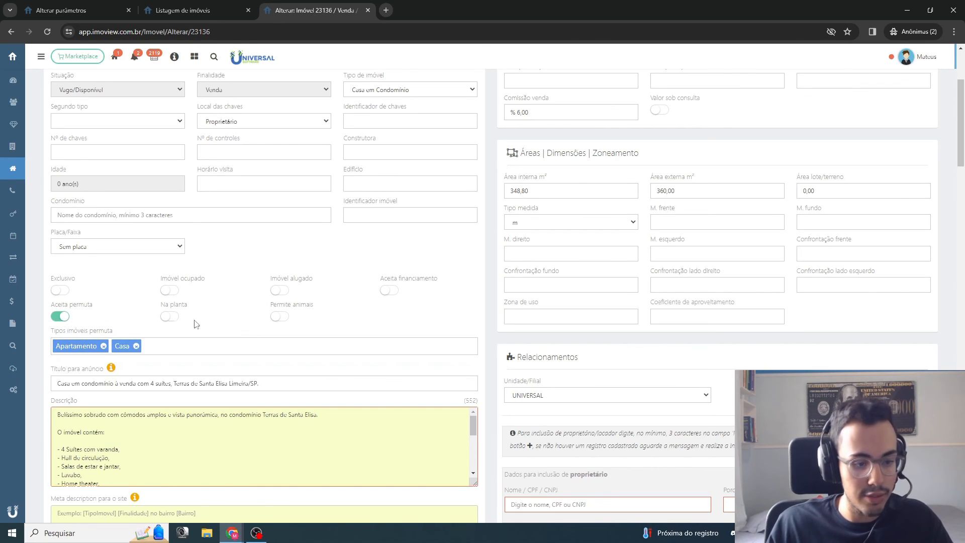
scroll(239, 337, "up", 2)
scroll(253, 328, "down", 1)
scroll(502, 216, "up", 2)
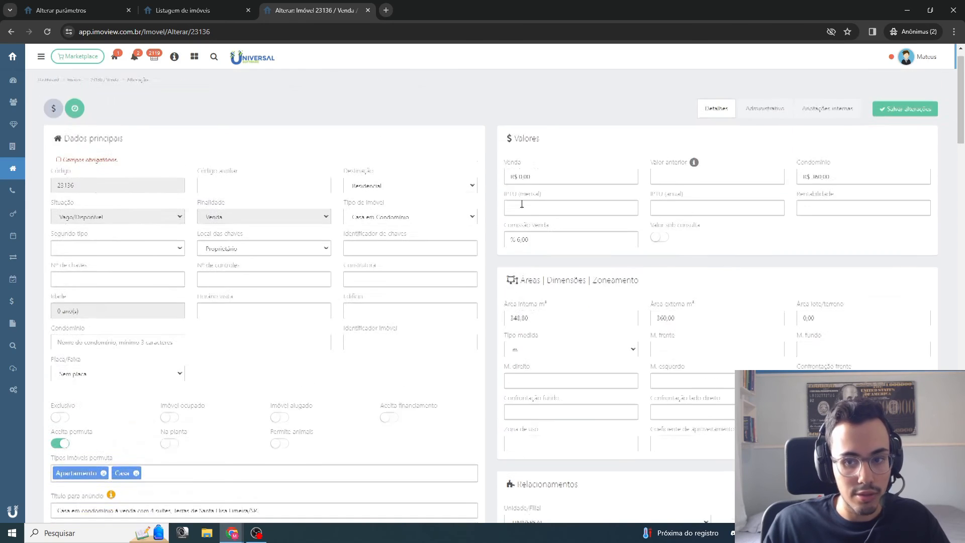
left_click(904, 134)
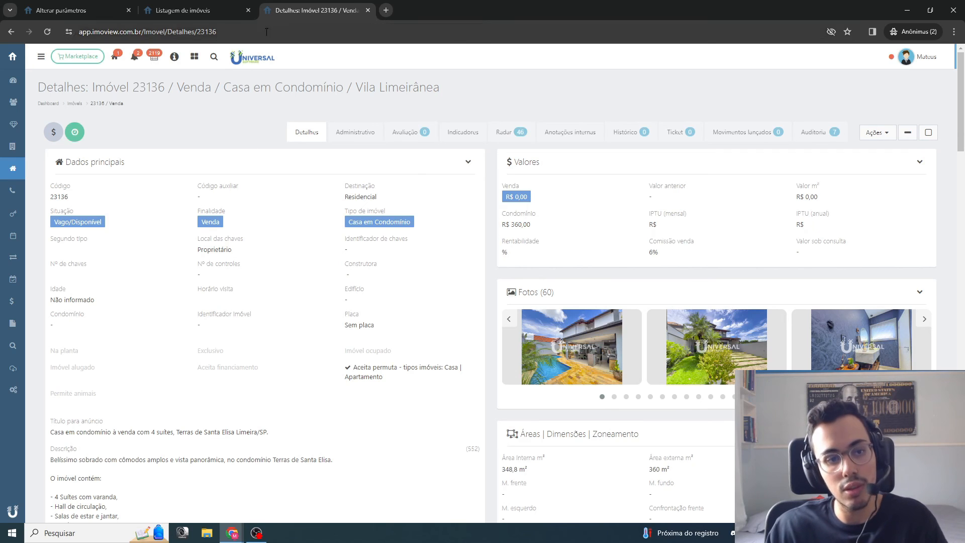
Return to the Listagem de imóveis, expand the advanced filters and set Aceita permuta to Sim.
left_click(193, 10)
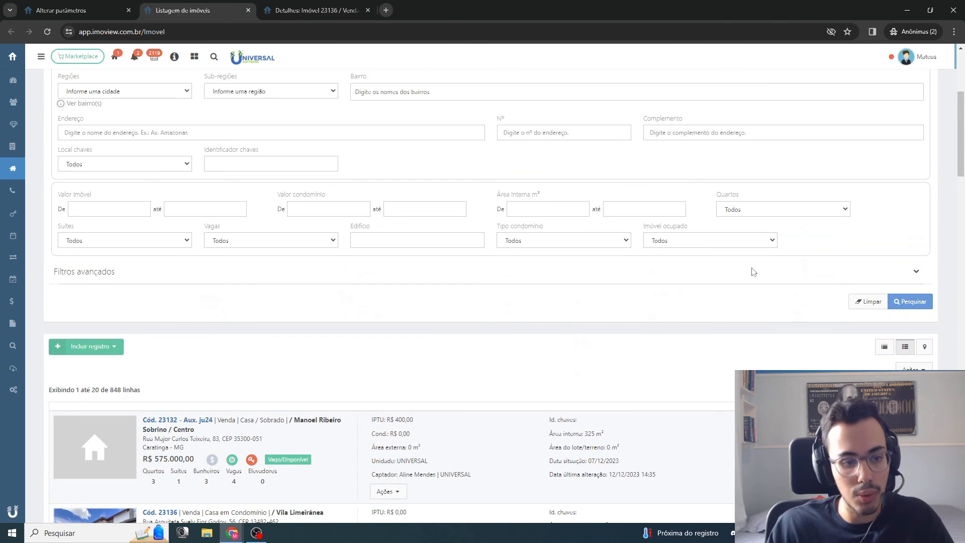
left_click(915, 273)
scroll(768, 272, "down", 2)
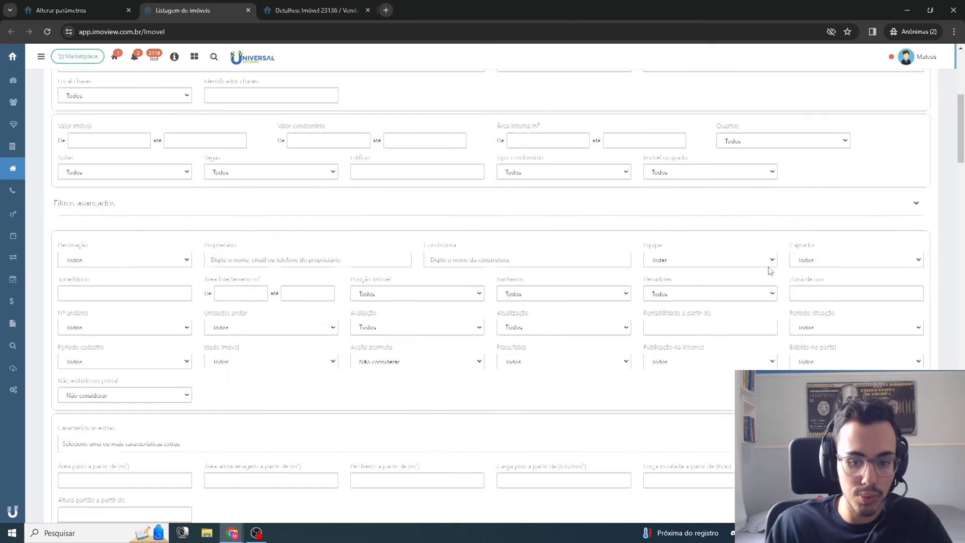
left_click(413, 332)
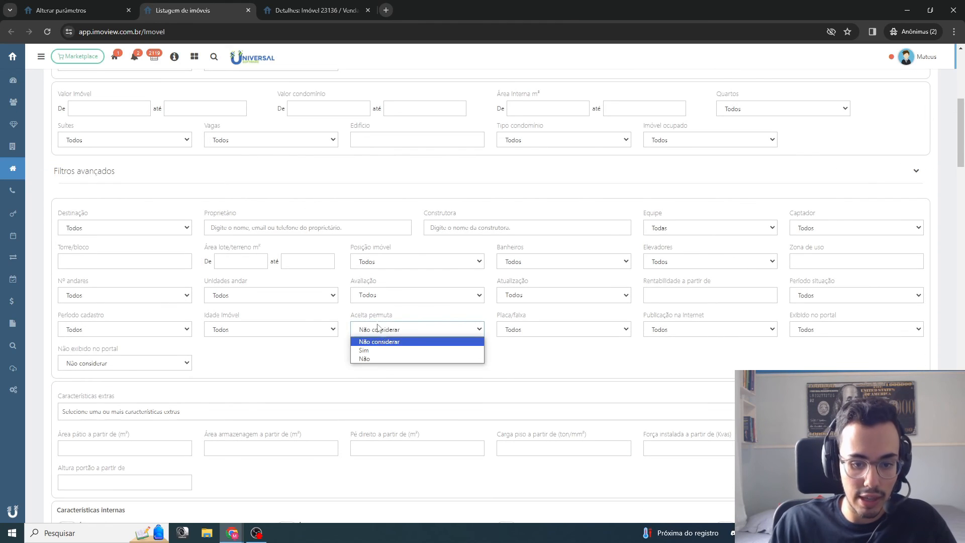
left_click(369, 350)
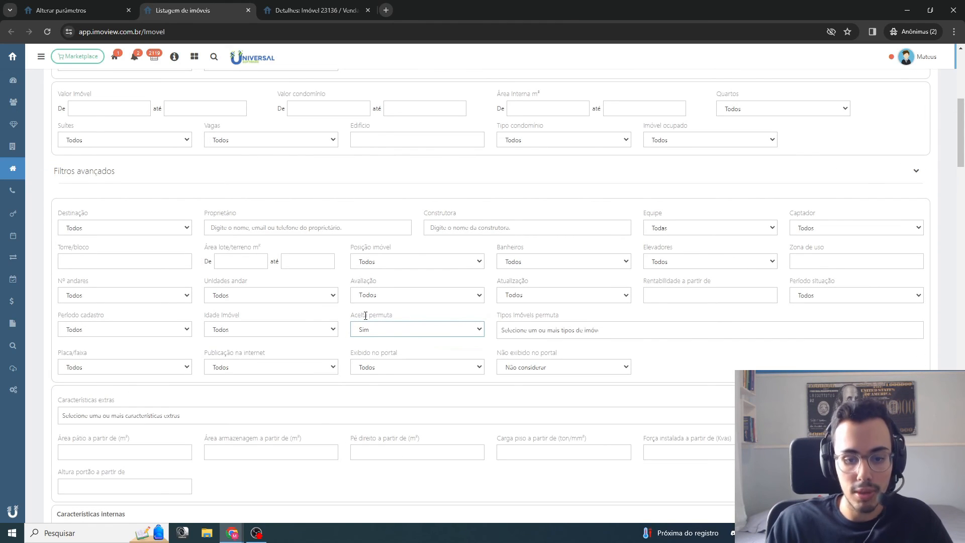
Filter Tipos imóveis permuta by Apartamento and run the property search.
left_click(563, 330)
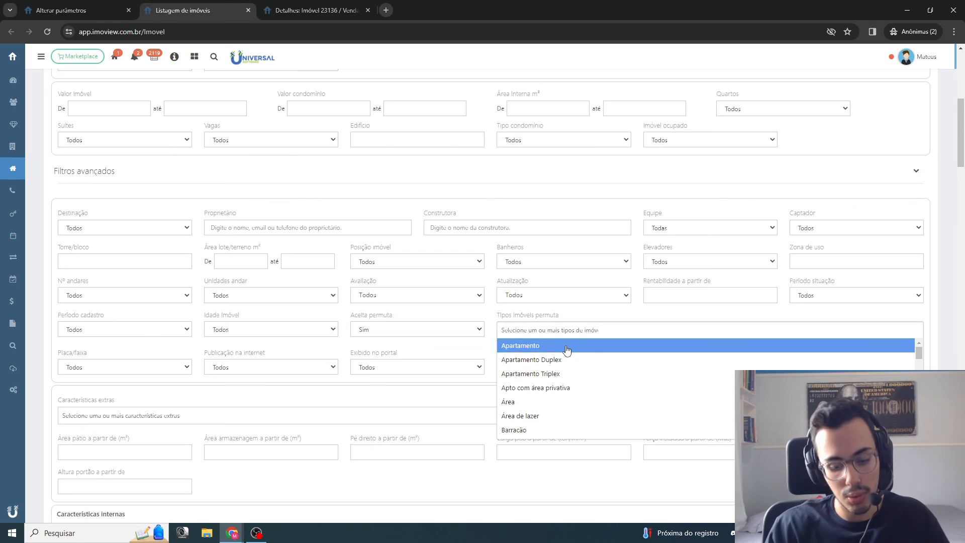
left_click(567, 346)
left_click(605, 308)
scroll(880, 357, "down", 2)
scroll(880, 356, "down", 8)
left_click(912, 319)
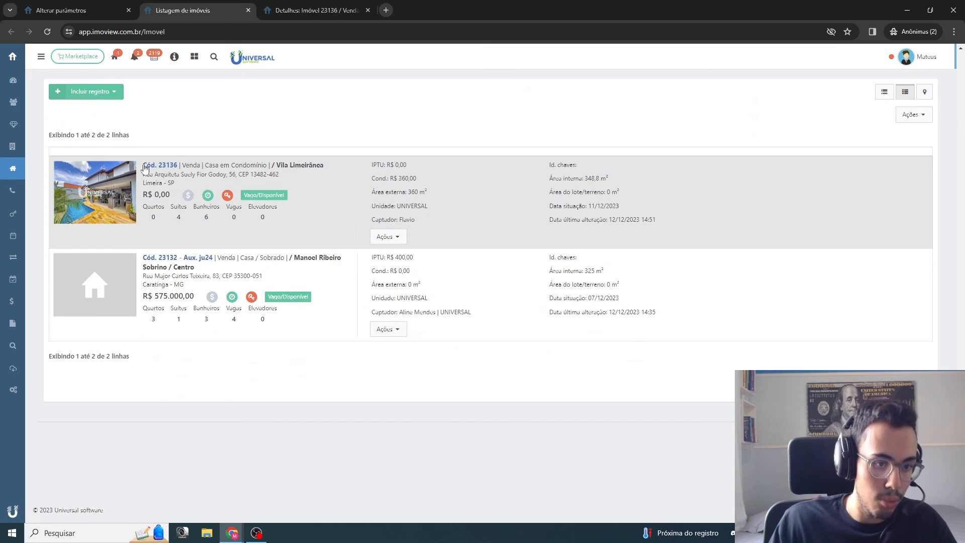
Open property 23136 from the search results, then return to the filters of the Listagem de imóveis.
left_click(151, 166)
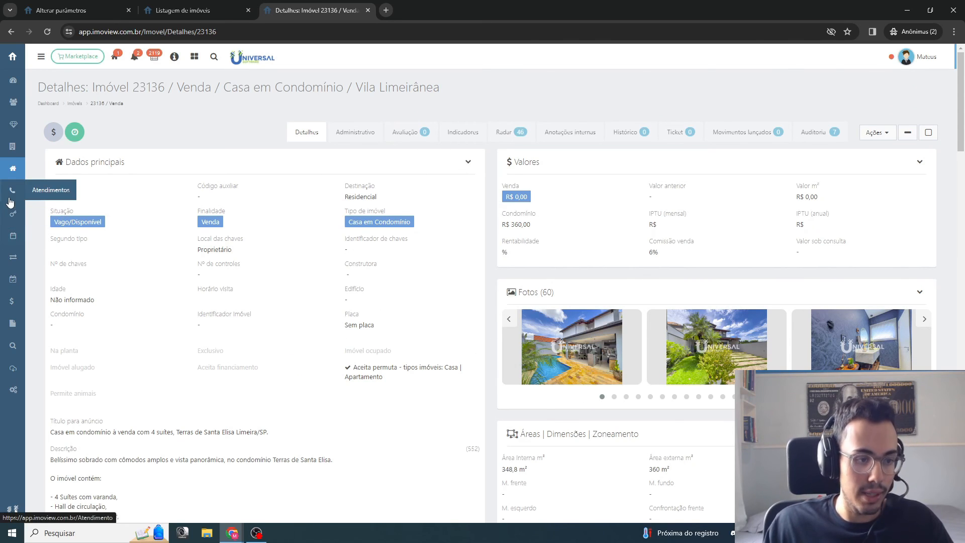
left_click(216, 11)
scroll(461, 242, "up", 6)
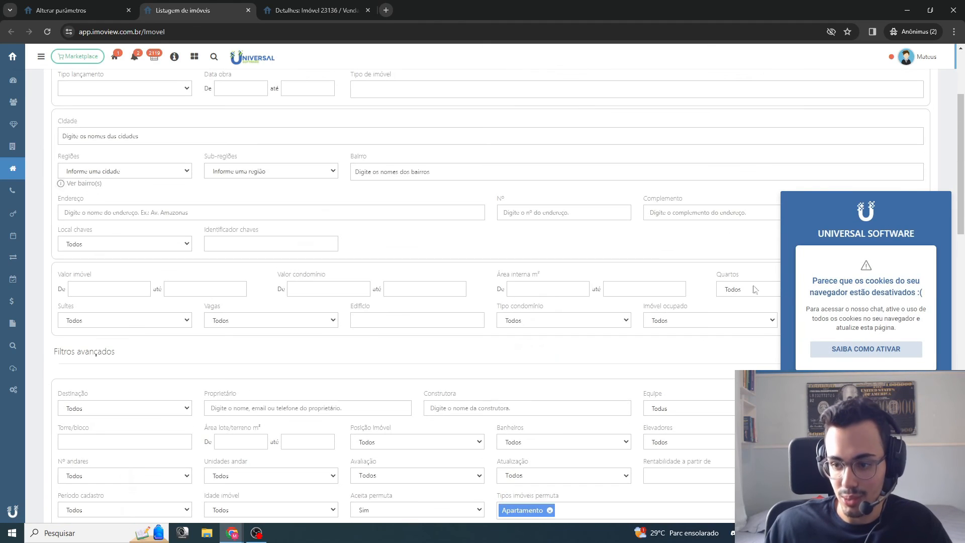
scroll(752, 286, "up", 2)
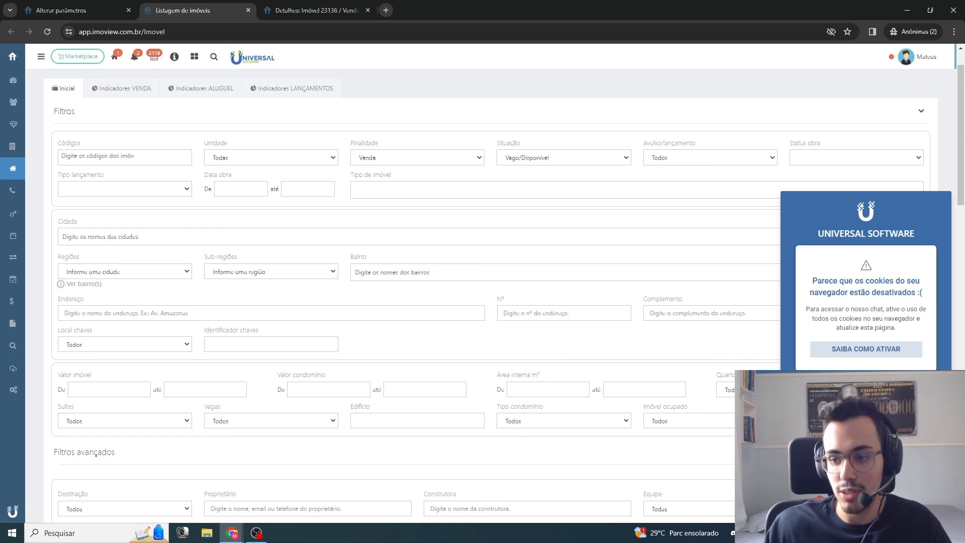